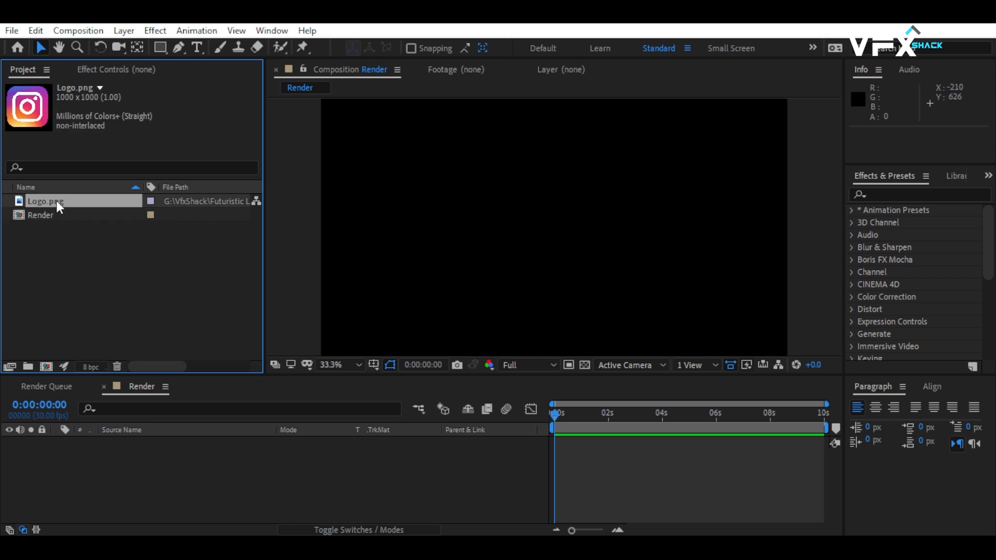
Add Logo.png to the Render composition and scale the layer down to fit well inside the frame.
left_click_drag(56, 200, 159, 475)
key("s")
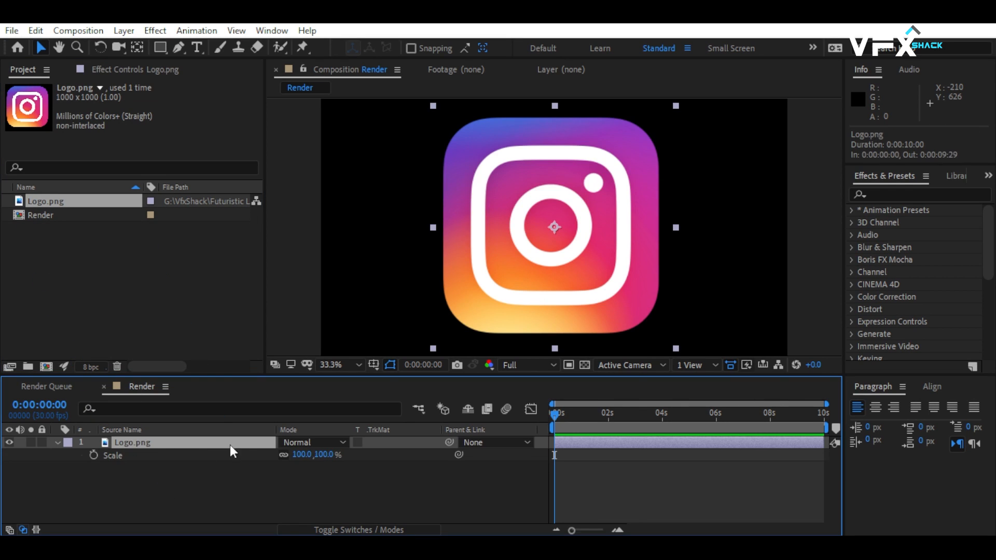
left_click_drag(296, 456, 299, 454)
left_click(290, 474)
Draw a white circle as tall as the frame on a new shape layer and center it horizontally and vertically in the composition.
key("q")
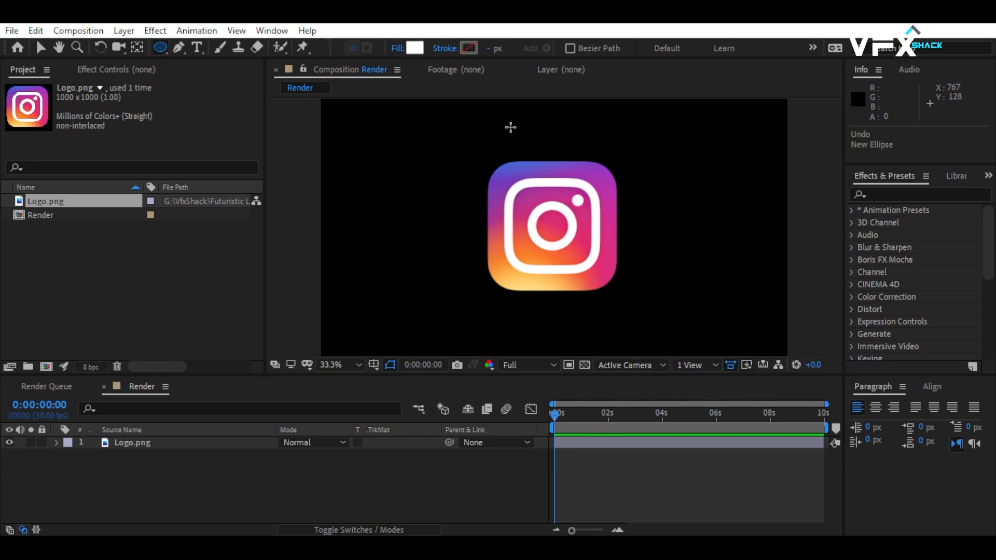
left_click_drag(542, 101, 607, 357)
left_click(932, 387)
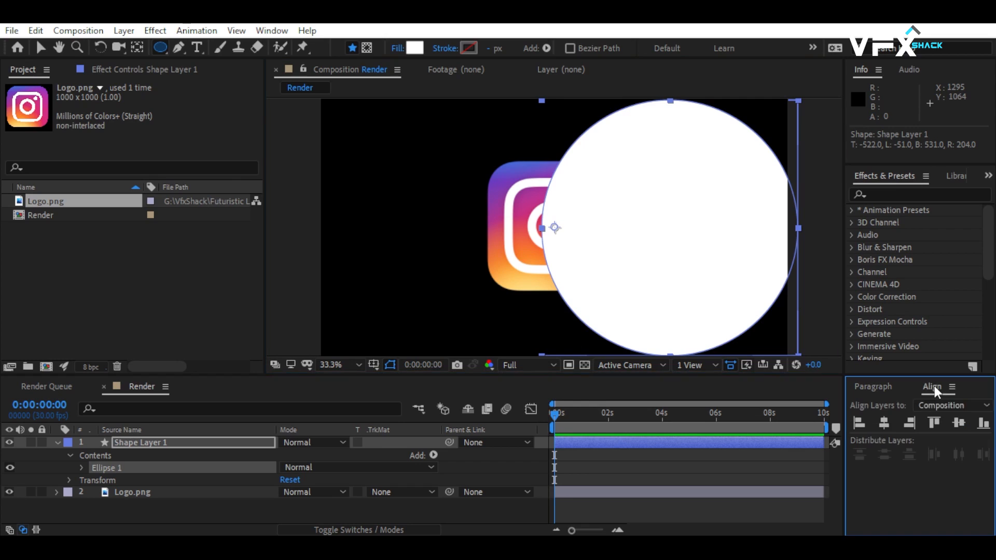
left_click(882, 421)
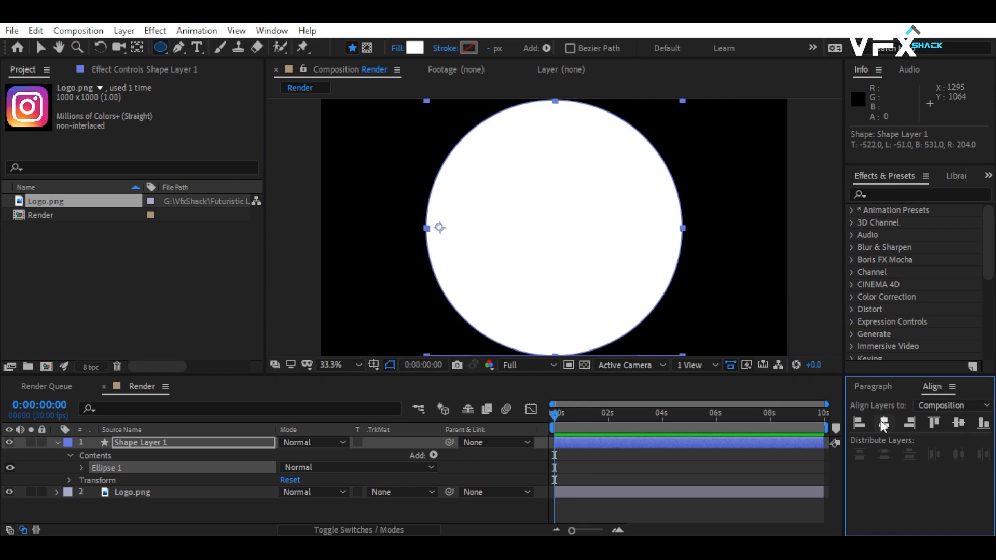
left_click(957, 423)
Move Shape Layer 1's anchor point to the center of the circle.
key("v")
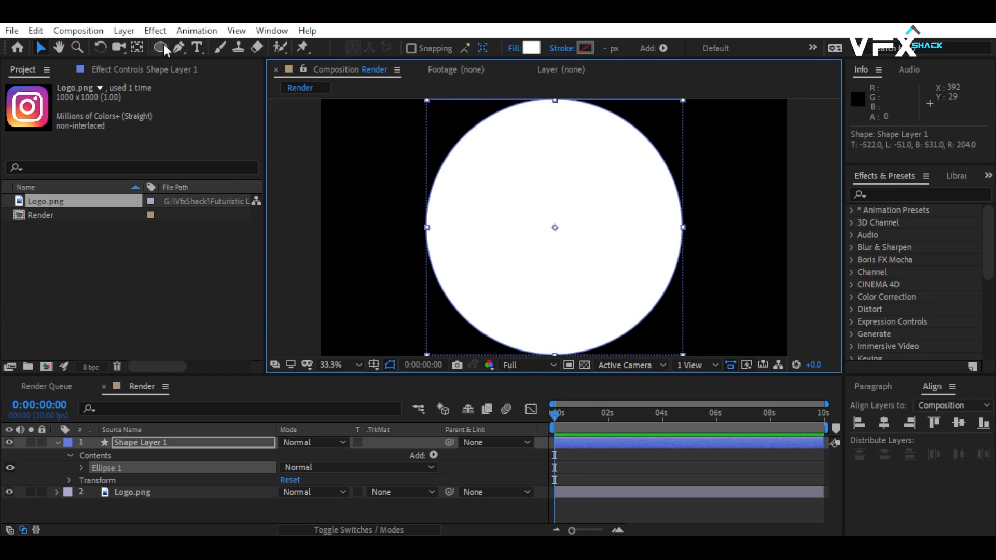
left_click(137, 48)
left_click_drag(554, 227, 439, 227)
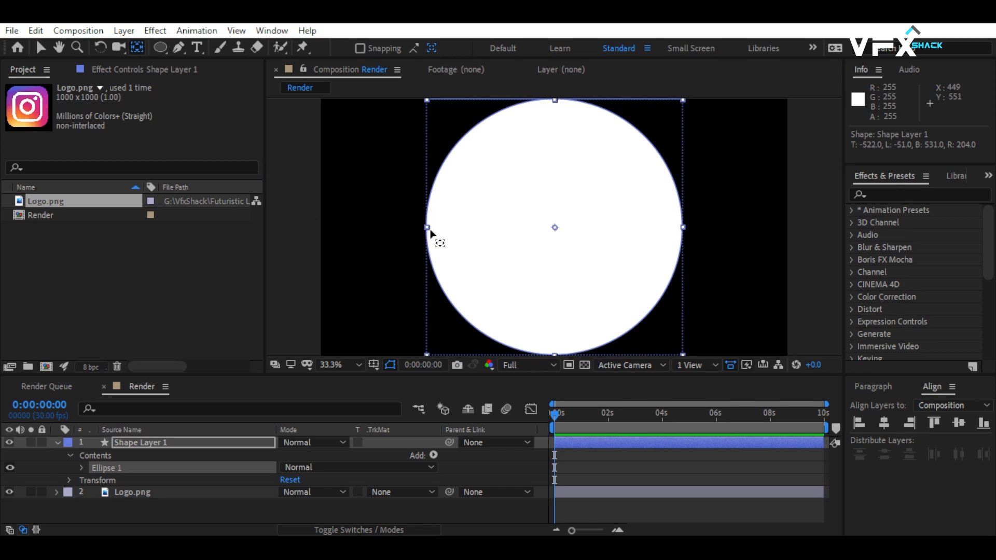
left_click(167, 442)
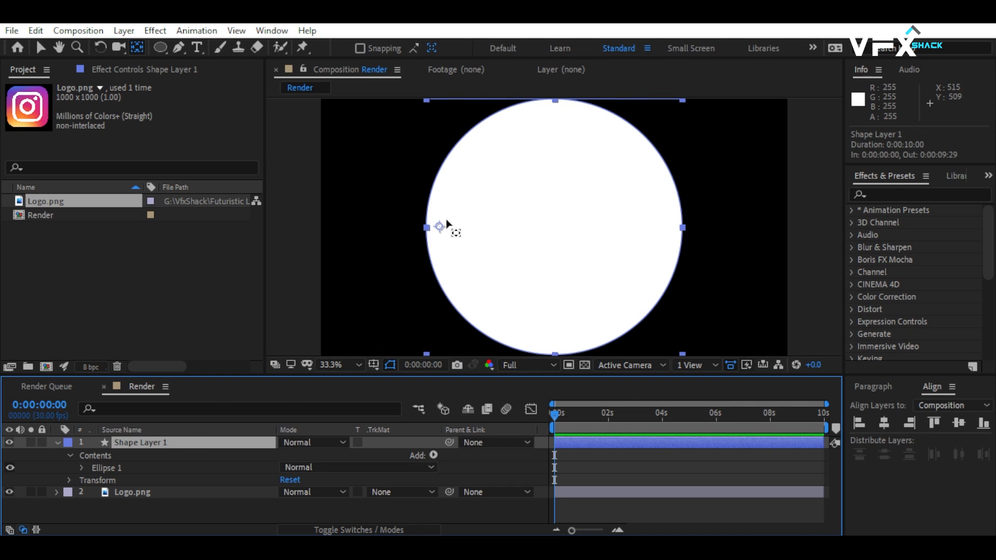
left_click_drag(440, 228, 554, 228)
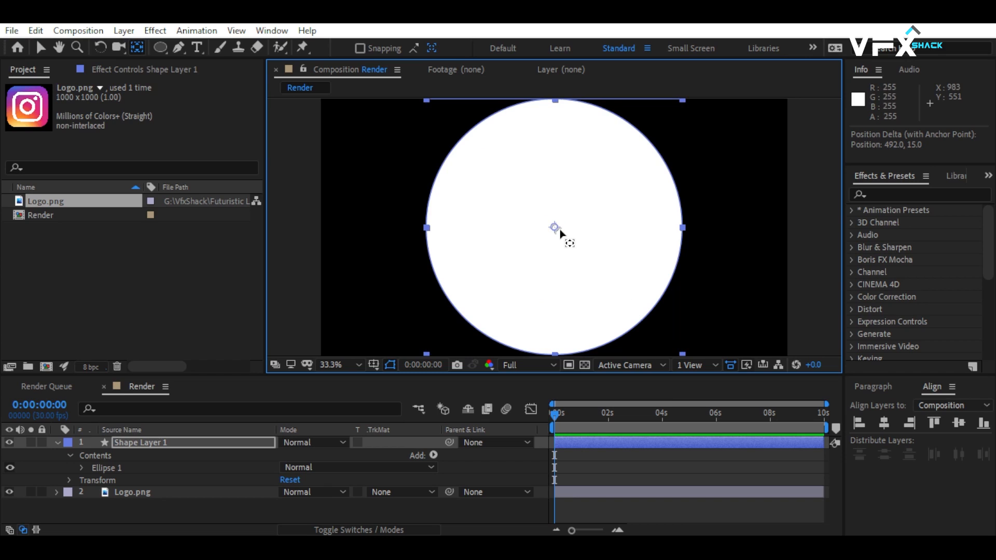
Set Shape Layer 1's scale to 0% and add a scale keyframe at 0 seconds.
left_click(57, 443)
left_click(145, 439)
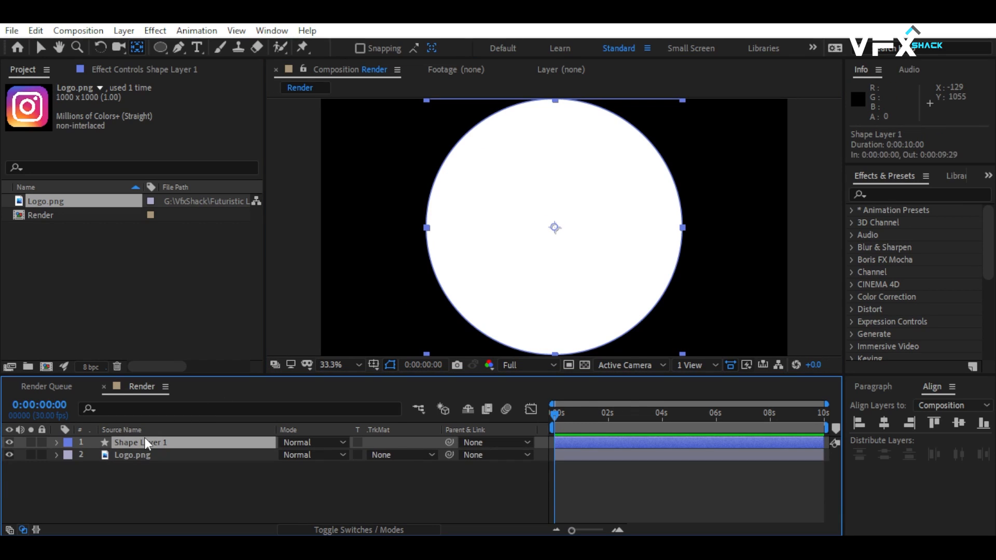
key("s")
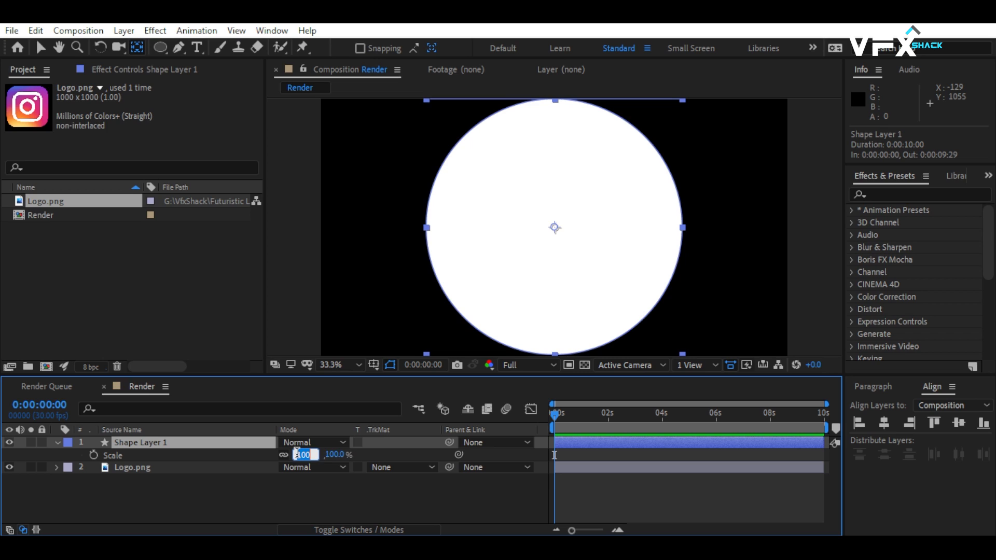
type("0")
key("Return")
left_click(93, 455)
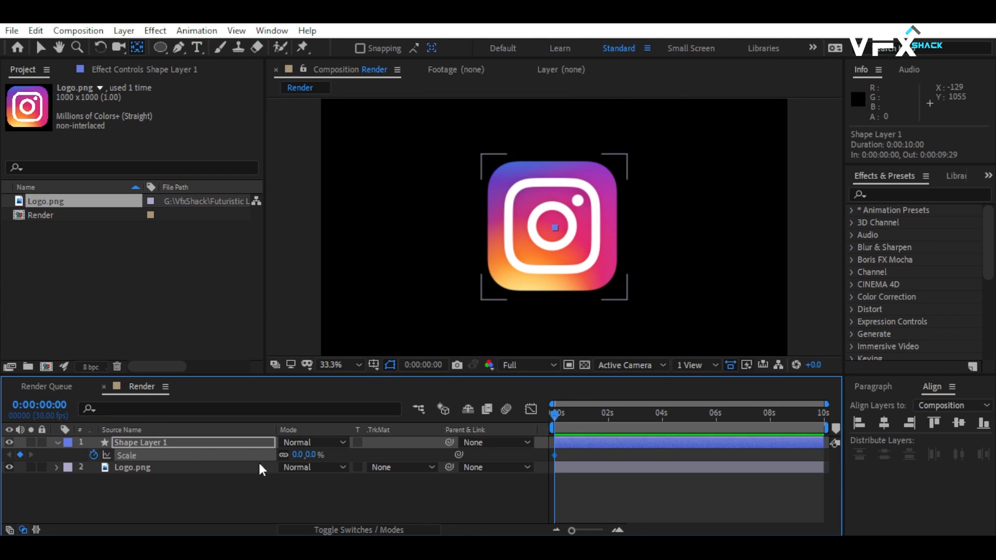
Keyframe Shape Layer 1's scale at 100% at 4 seconds and scrub through the circle's growth.
left_click(660, 415)
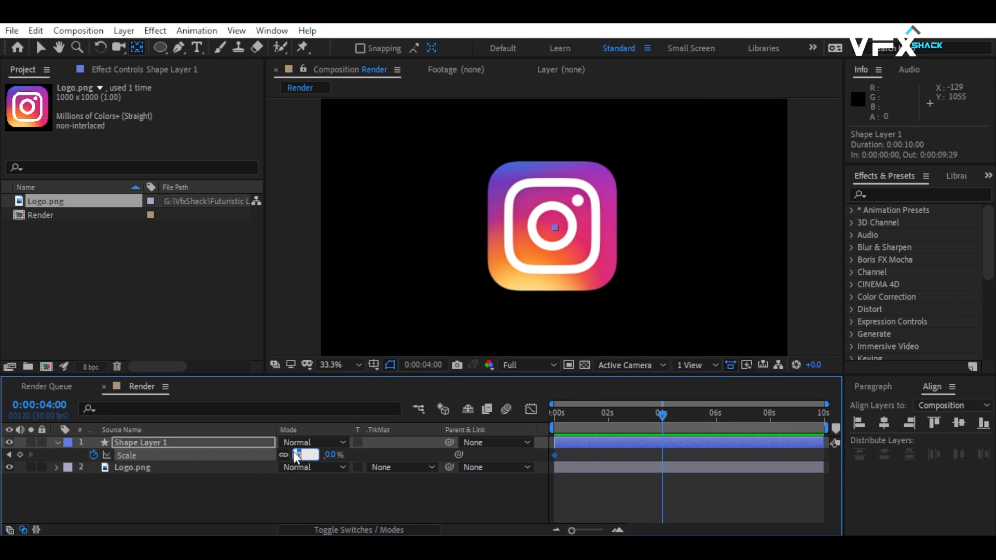
type("100")
key("Return")
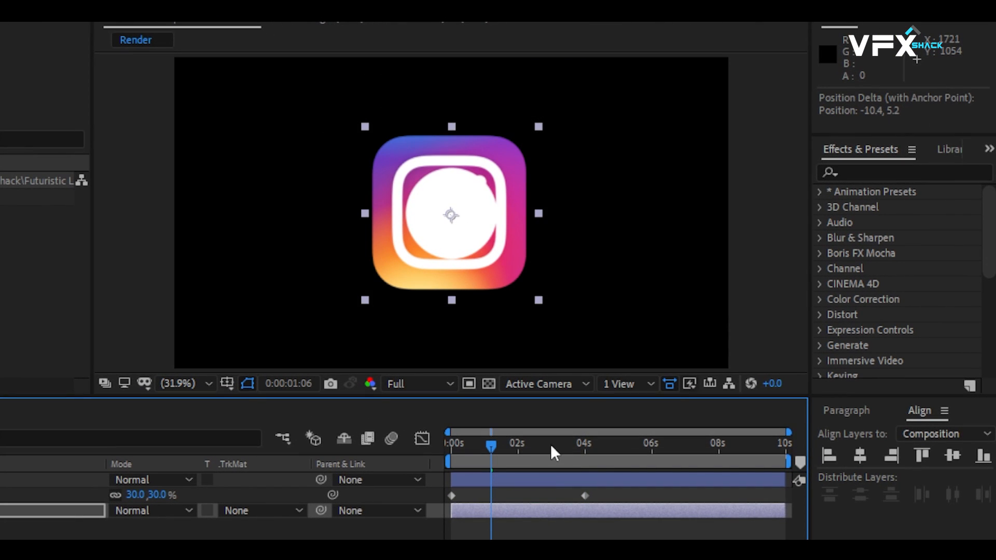
left_click_drag(552, 447, 494, 451)
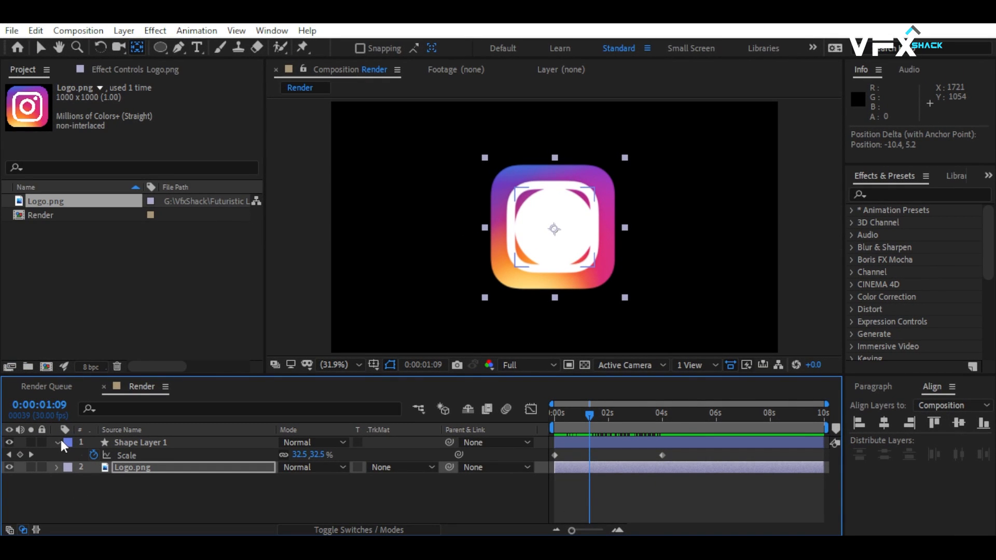
Set Logo.png's track matte to Alpha Matte "Shape Layer 1" and preview the reveal from the start.
left_click(57, 442)
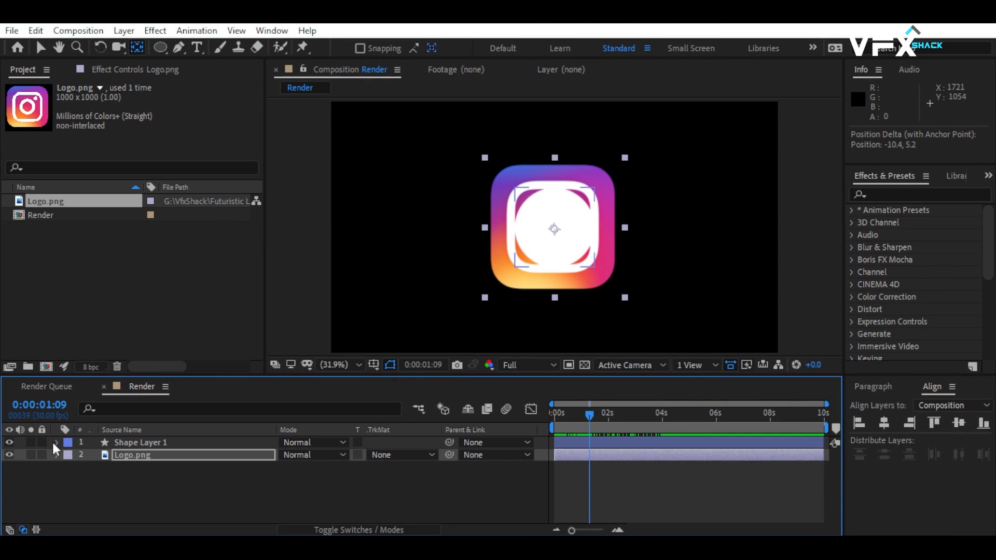
left_click(384, 450)
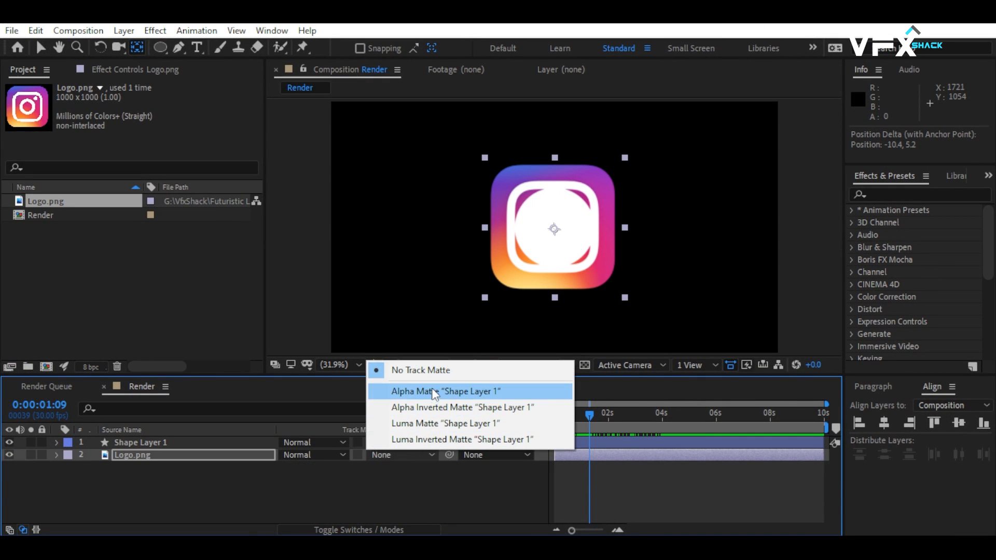
left_click(415, 393)
left_click_drag(588, 418, 553, 419)
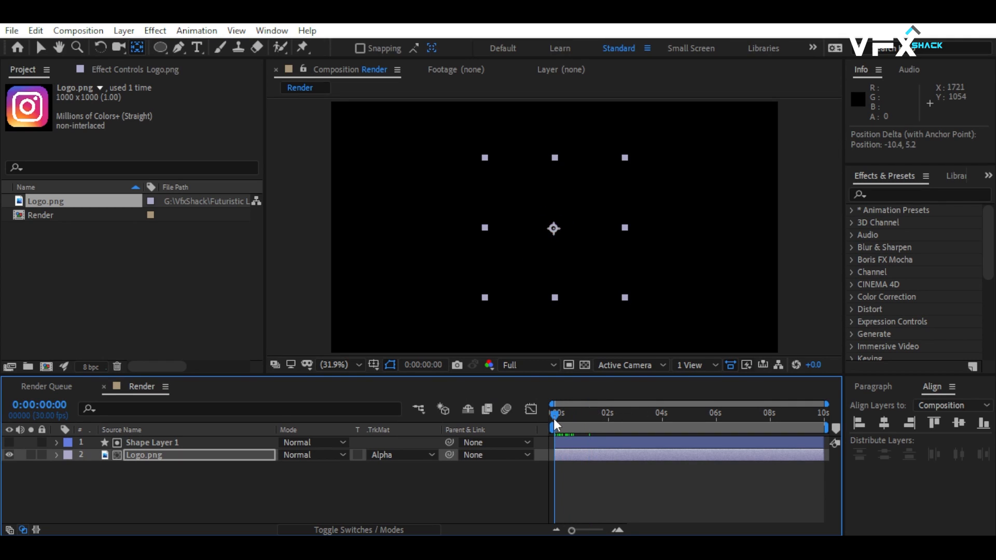
key("space")
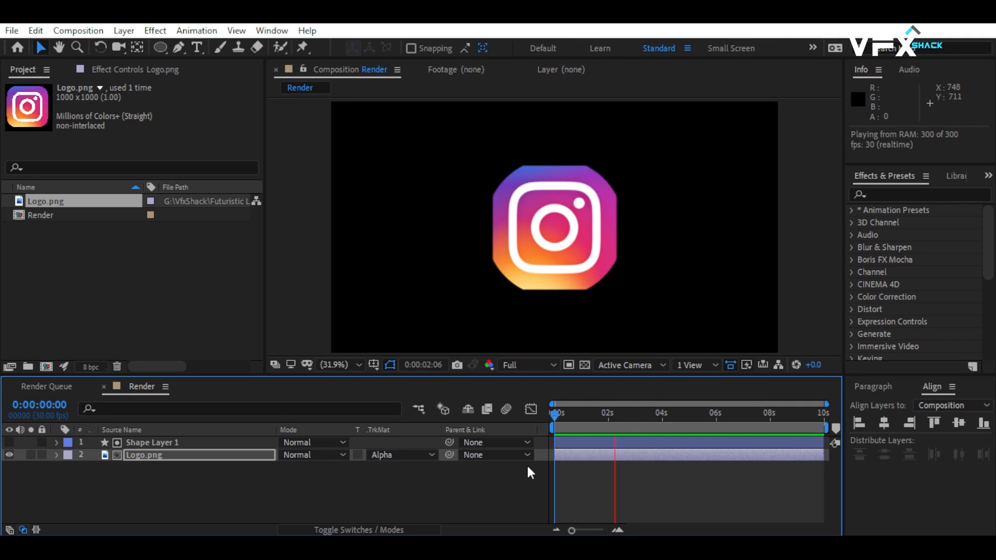
left_click(560, 442)
Find the Turbulent Displace effect and apply it to Shape Layer 1.
left_click(883, 195)
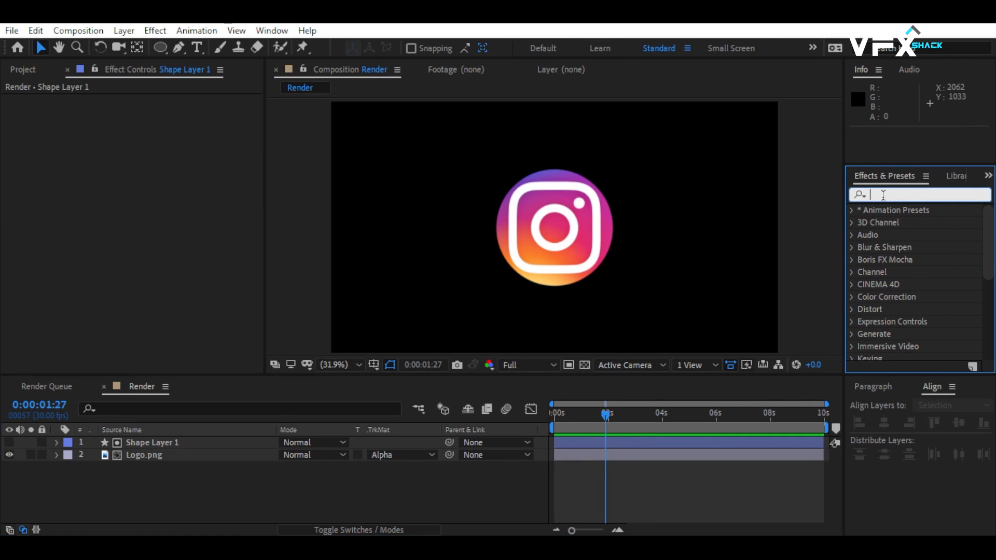
type("turbule")
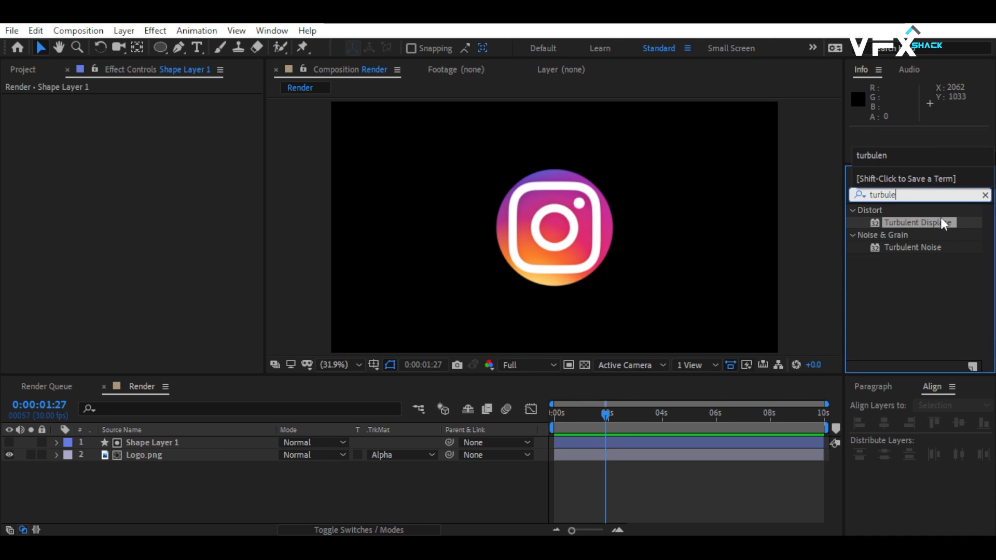
left_click_drag(916, 222, 198, 442)
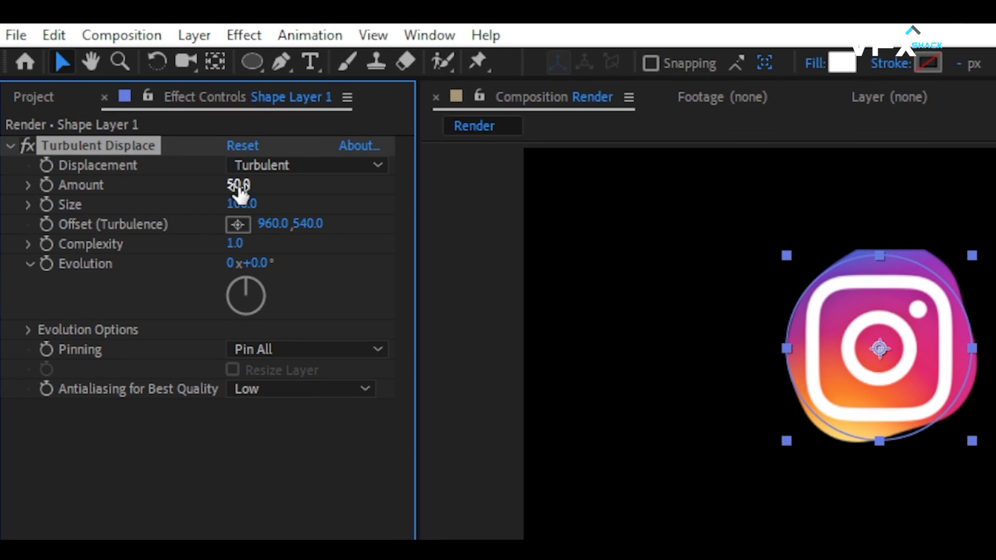
Set Turbulent Displace to Amount 200, Size 15 and Complexity 10.
left_click(239, 185)
left_click(233, 204)
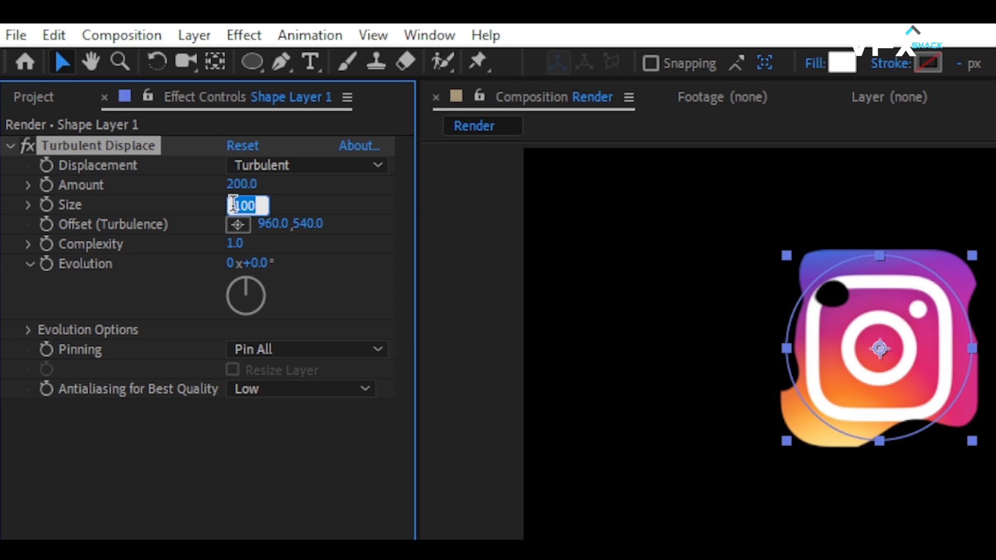
type("200")
key("Return")
left_click(234, 204)
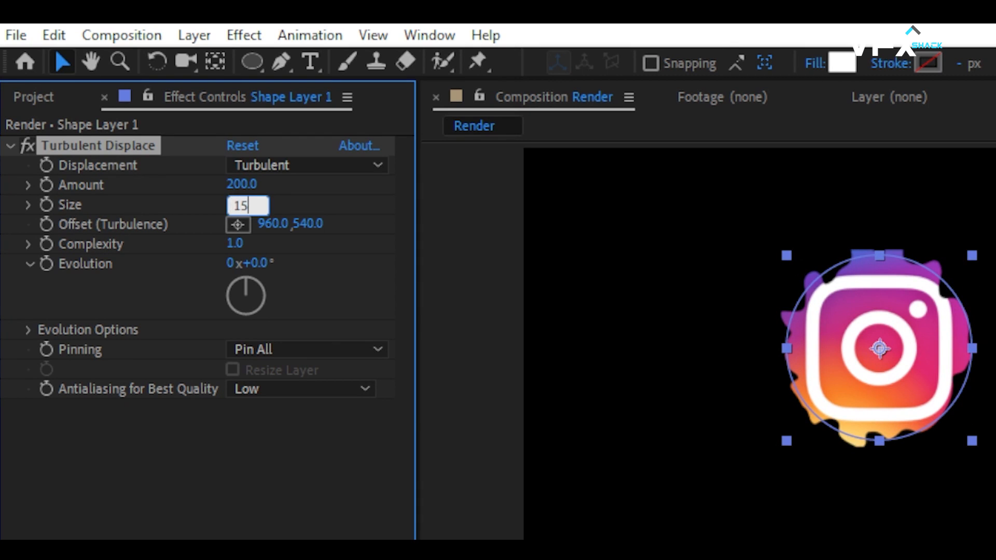
type("15")
key("Return")
left_click(232, 245)
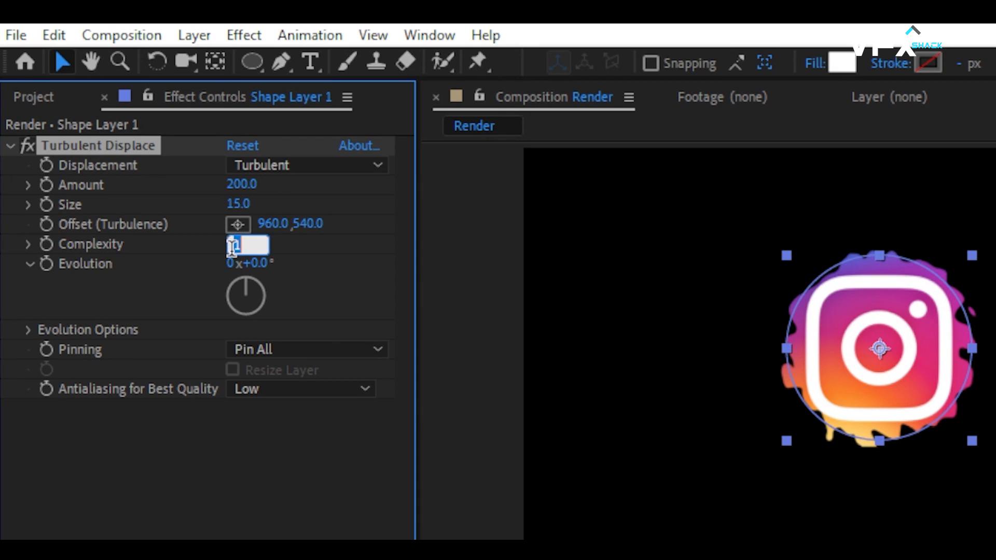
type("10")
key("Return")
Find the Mosaic effect under Stylize and add it to Shape Layer 1 below Turbulent Displace.
left_click(911, 192)
type("mo")
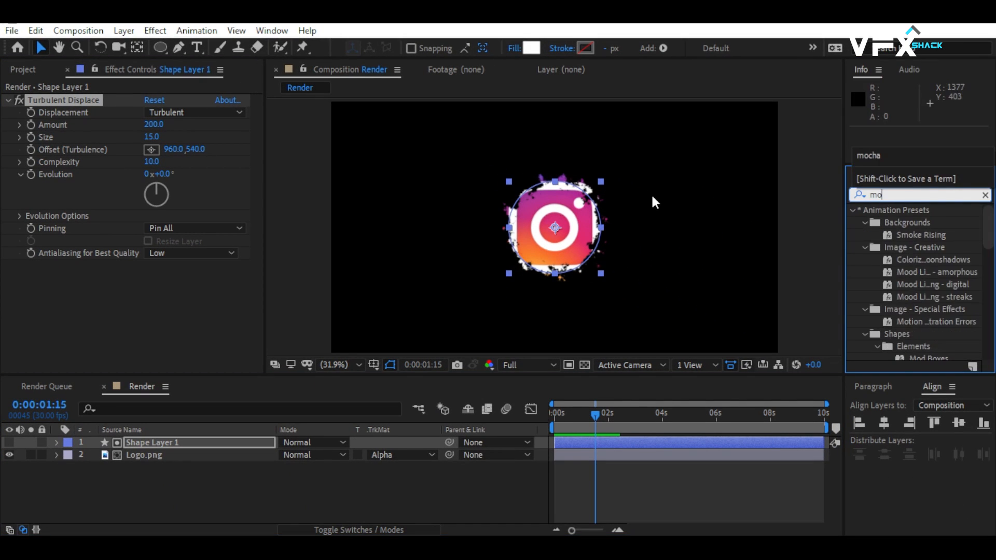
type("sai")
left_click_drag(894, 260, 119, 303)
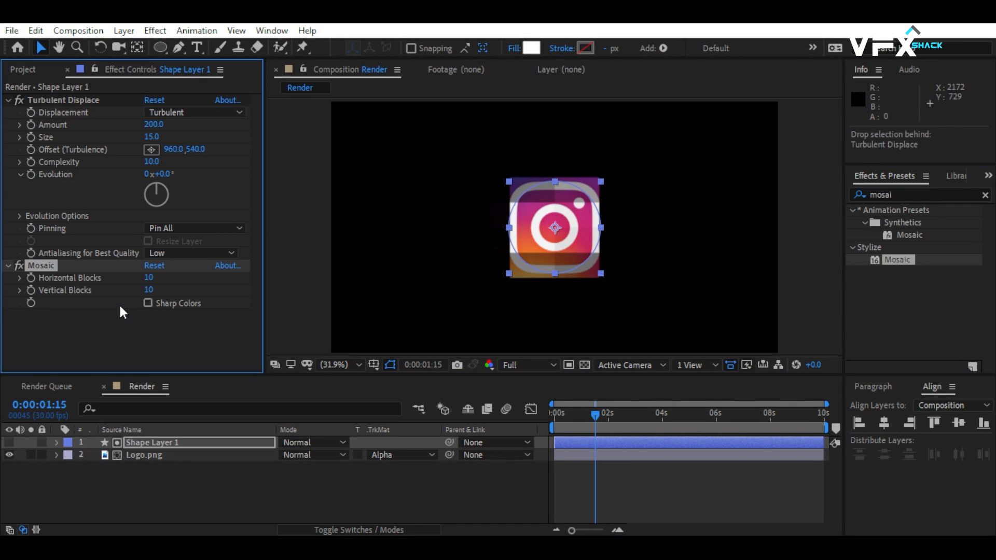
Set Mosaic to 100 horizontal blocks and 50 vertical blocks, and preview the animation from the start.
left_click(149, 278)
type("100")
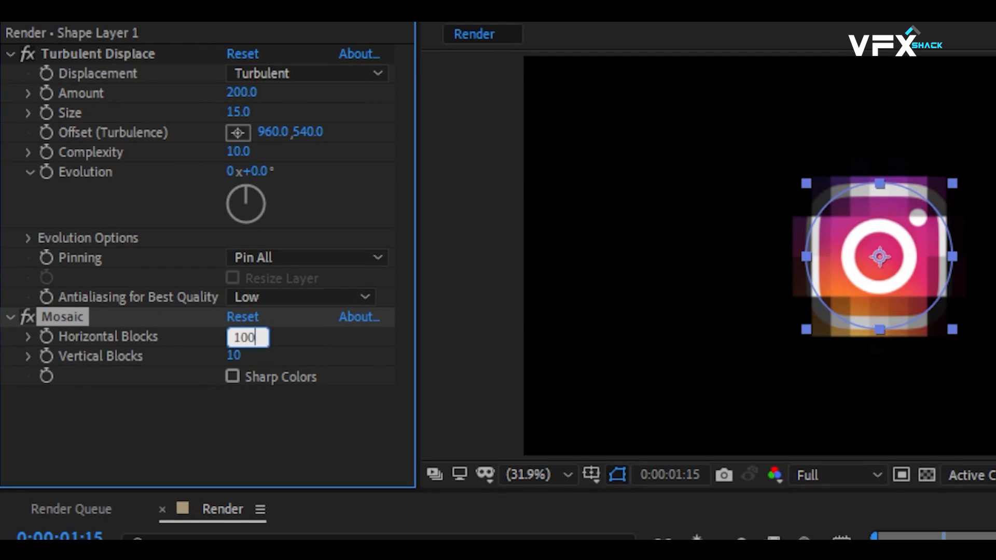
key("Return")
type("50")
key("Return")
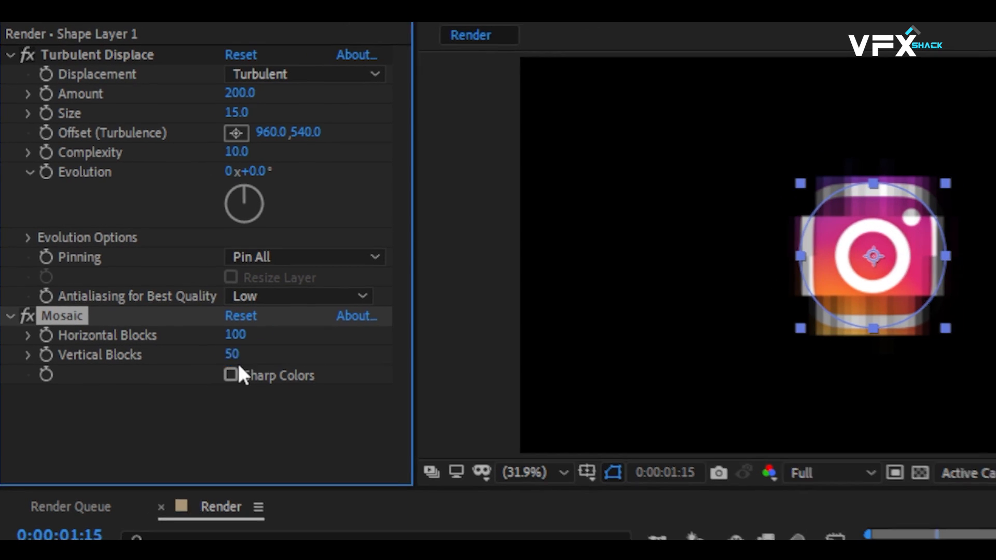
left_click(539, 423)
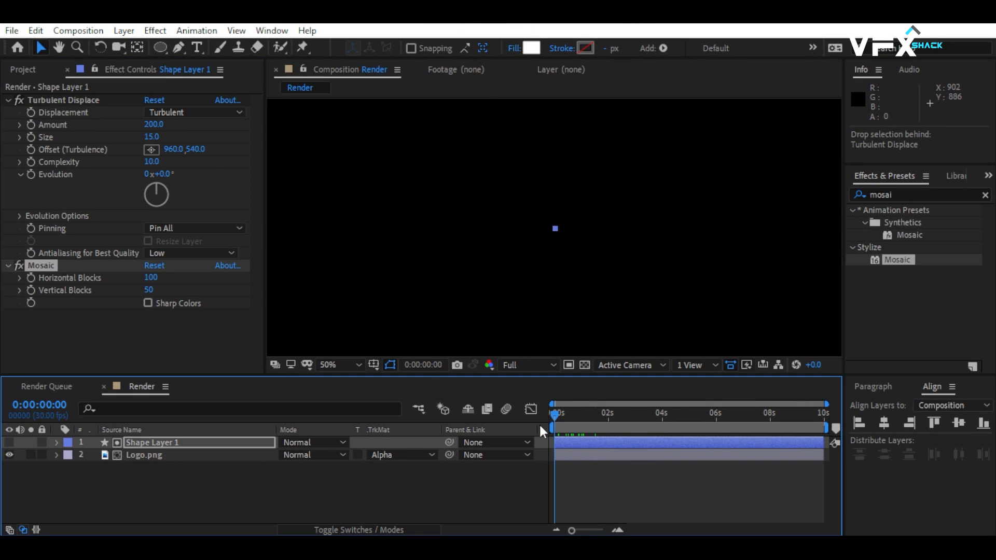
key("space")
Pre-compose Shape Layer 1 and Logo.png as "Logo Reveal", moving all attributes into the new composition.
left_click_drag(161, 467, 156, 437)
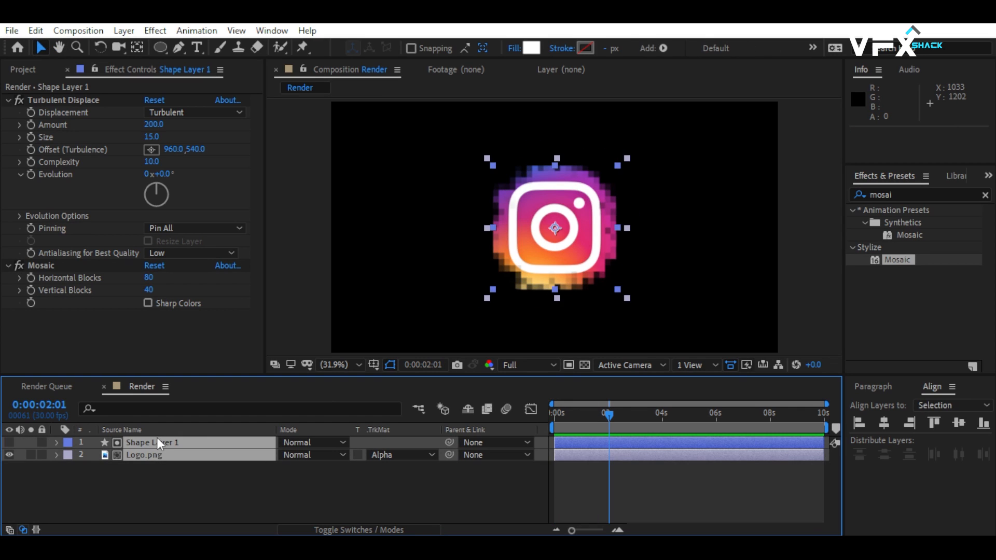
right_click(158, 440)
left_click(251, 382)
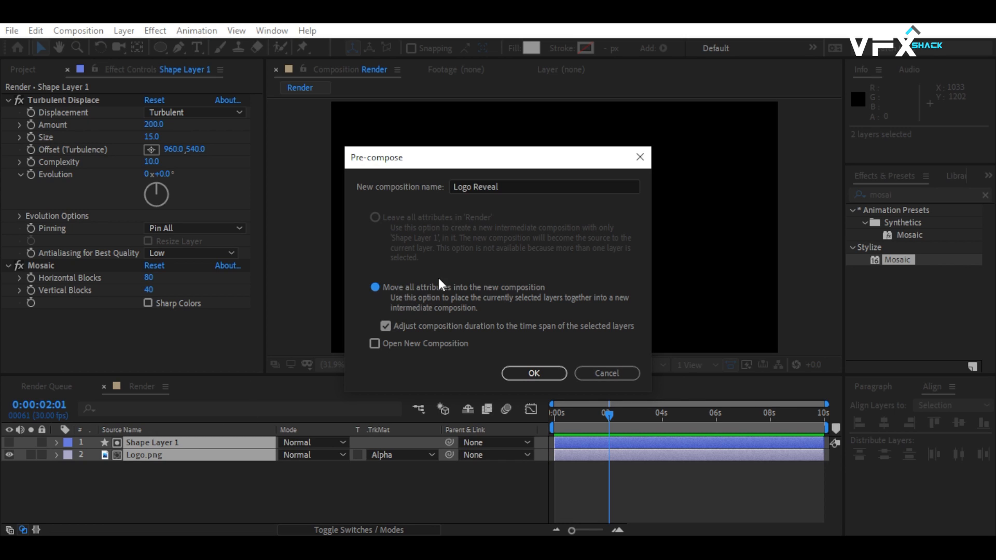
left_click(534, 373)
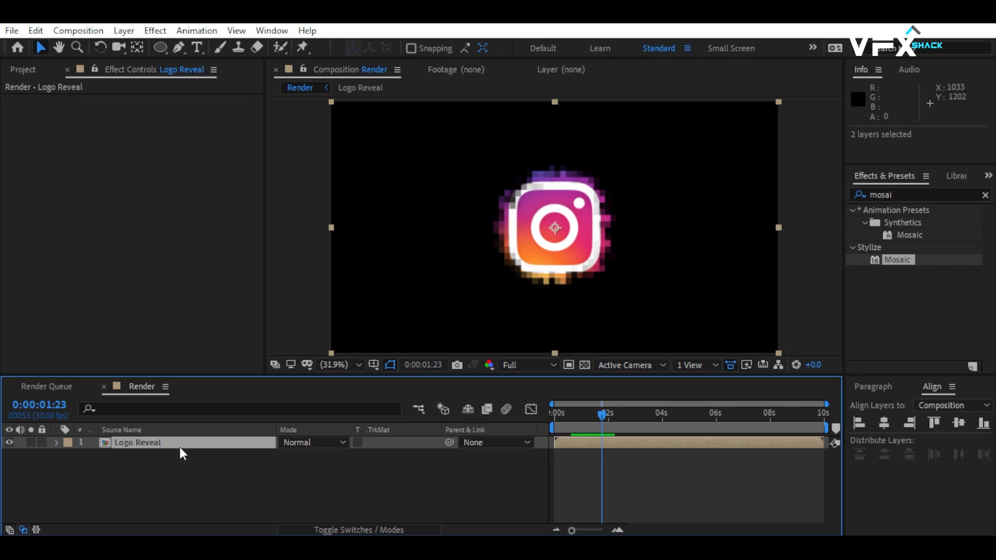
Apply the Fill effect from Generate to the Logo Reveal layer and set its color to white, FFFFFF.
left_click(892, 196)
type("fill")
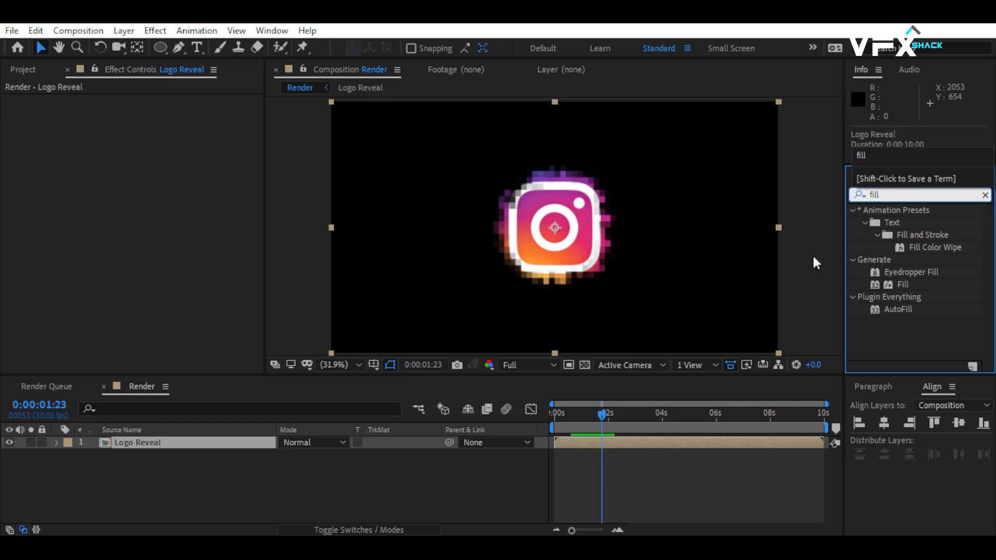
left_click_drag(903, 284, 592, 239)
left_click(150, 137)
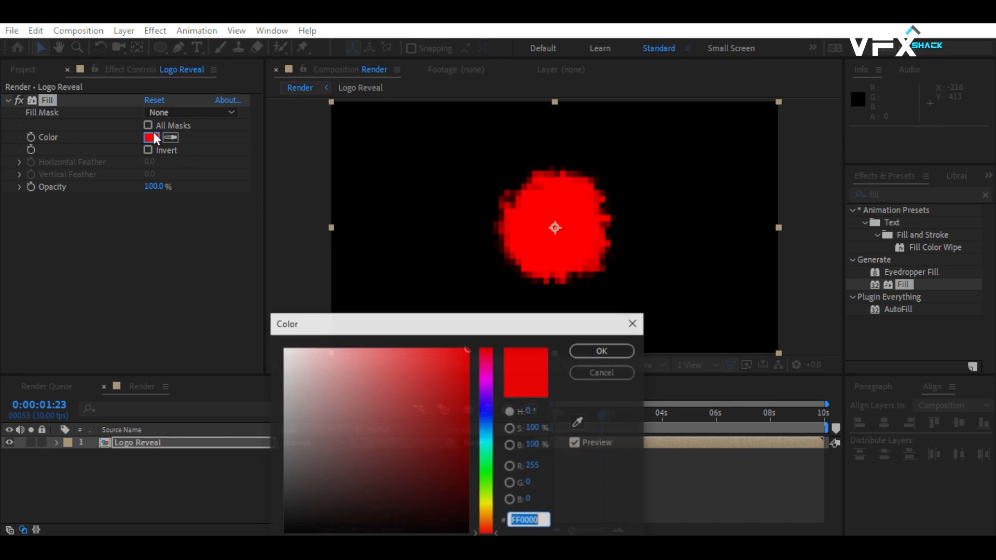
type("ffffff")
left_click(603, 351)
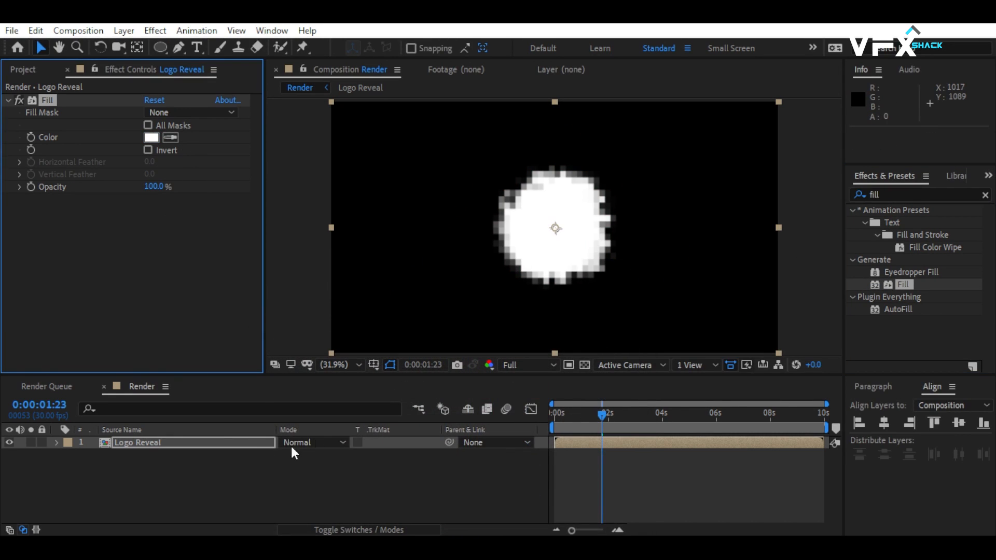
Duplicate the Logo Reveal layer and set the lower copy's track matte to Alpha Inverted using the upper copy.
left_click(195, 442)
key("ctrl+d")
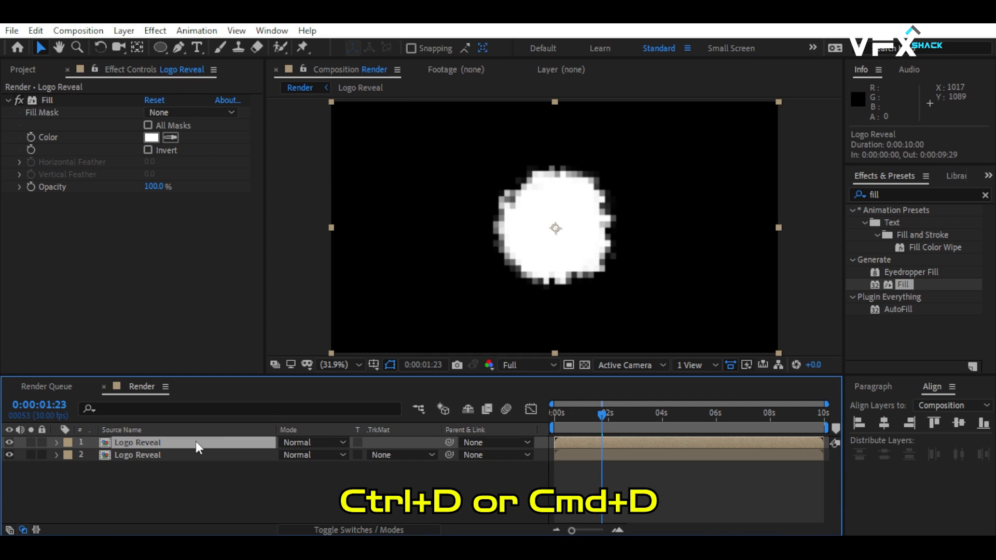
left_click(399, 455)
left_click(421, 408)
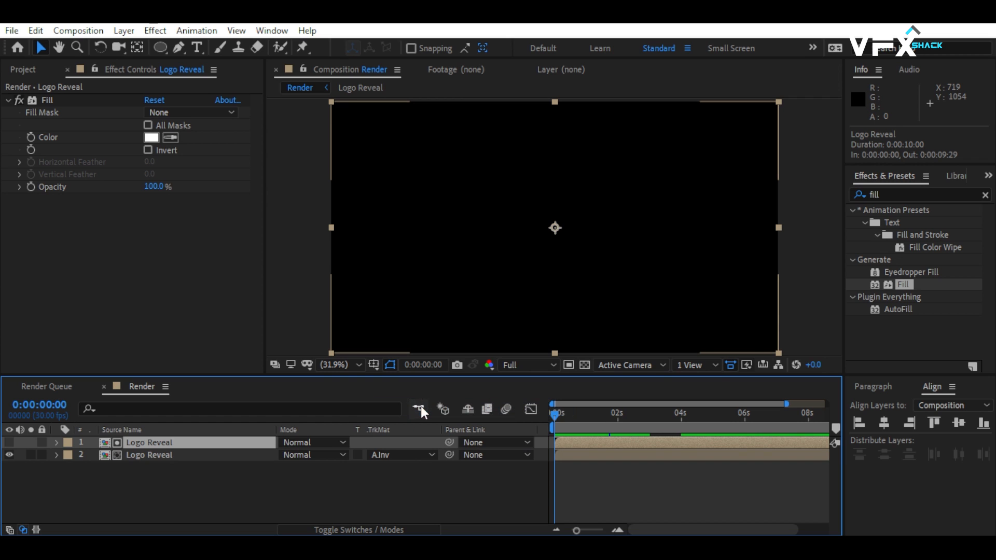
Shift the upper Logo Reveal layer to start at 0:00:00:10 and preview the offset matte.
left_click(569, 413)
mouse_move(569, 413)
left_mouse_down()
mouse_move(634, 409)
mouse_move(571, 431)
left_mouse_up()
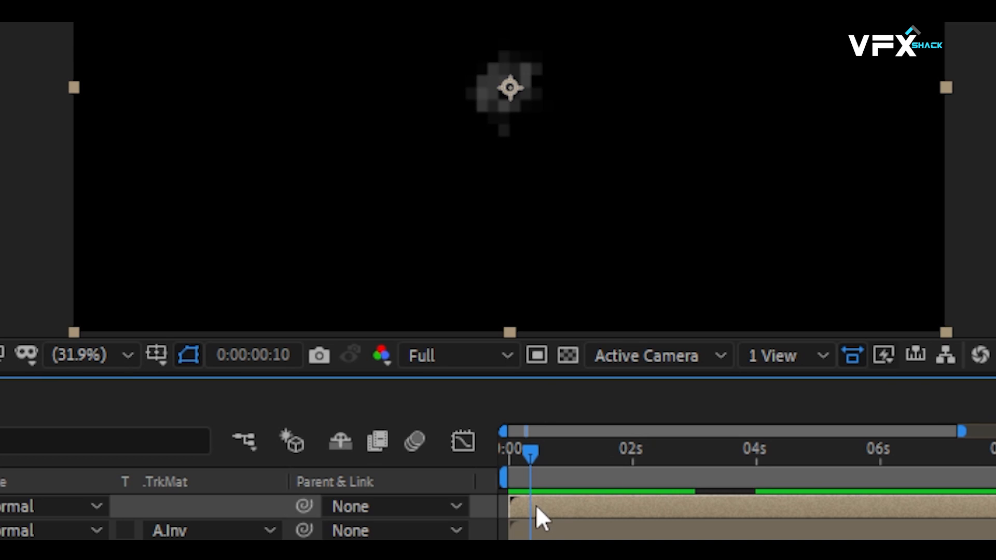
left_click_drag(537, 507, 564, 508)
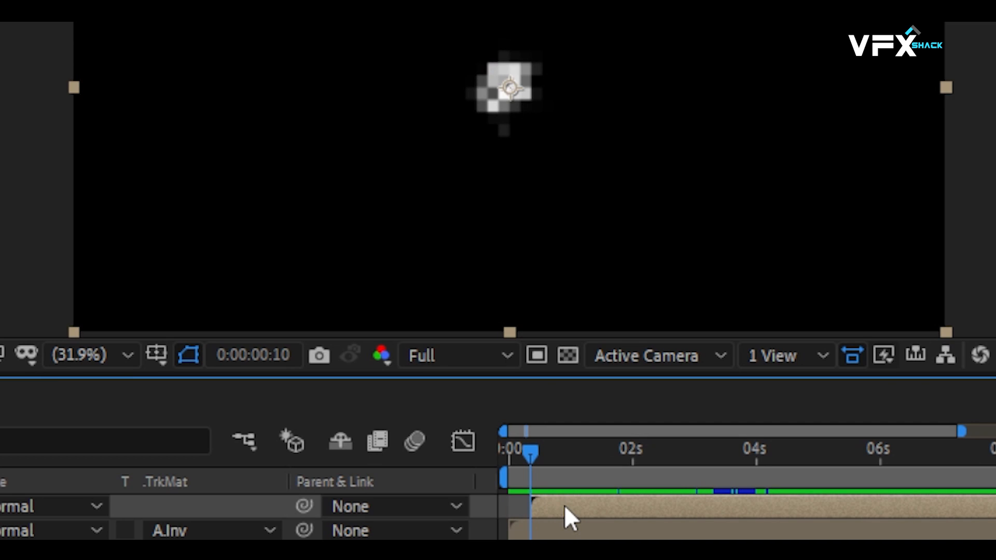
left_click_drag(524, 441, 503, 433)
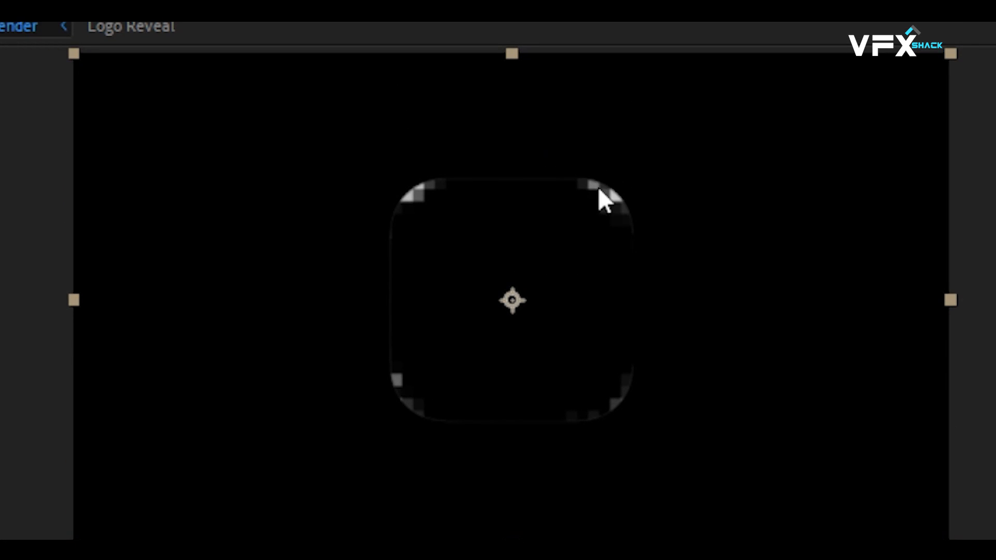
Find the Minimax effect and apply it to the lower Logo Reveal layer.
left_click(910, 195)
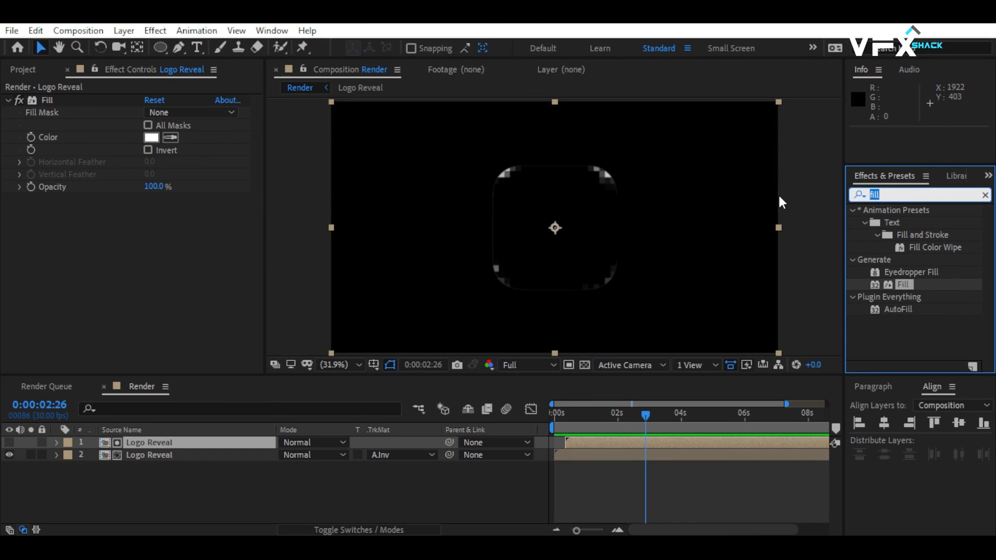
type("minim")
left_click_drag(901, 228, 162, 458)
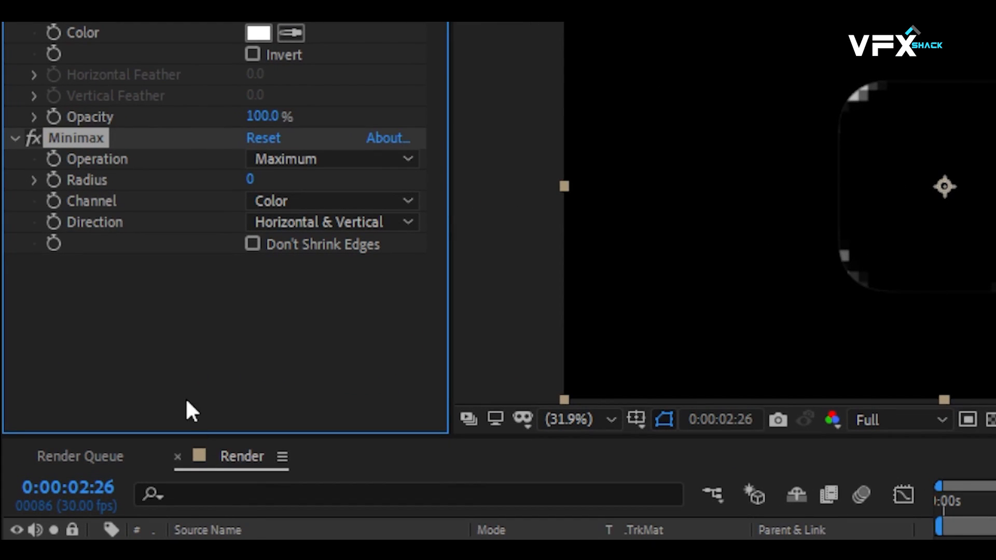
Set Minimax to Minimum operation, Alpha and Color channel and radius 1, and preview the animation from the start.
left_click(289, 158)
left_click(313, 184)
left_click(278, 202)
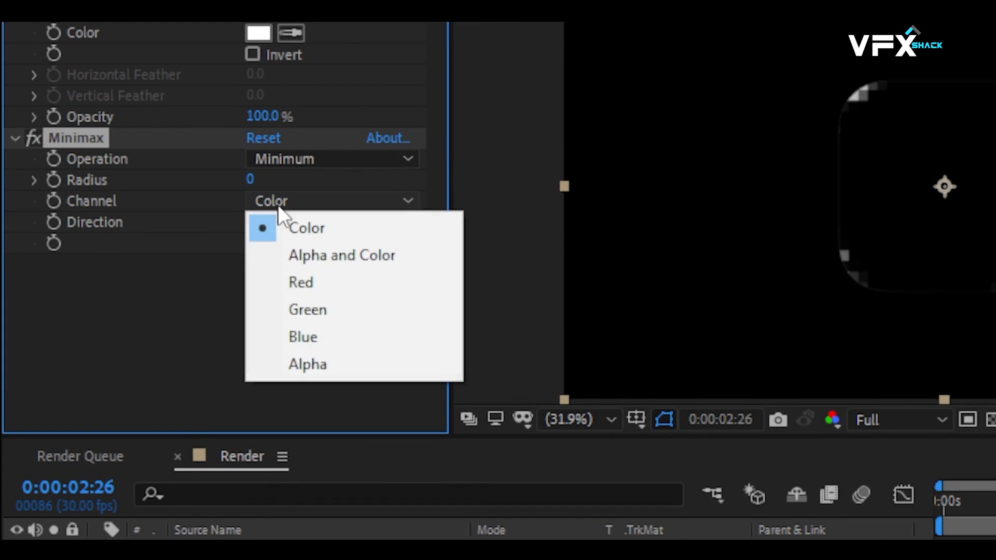
left_click(327, 255)
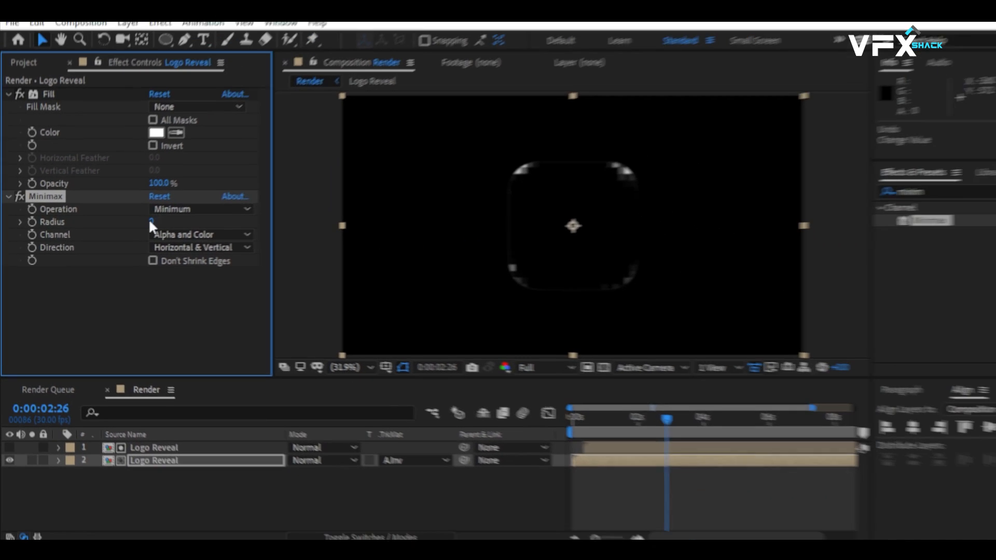
left_click(151, 221)
type("1")
left_click_drag(583, 415, 552, 415)
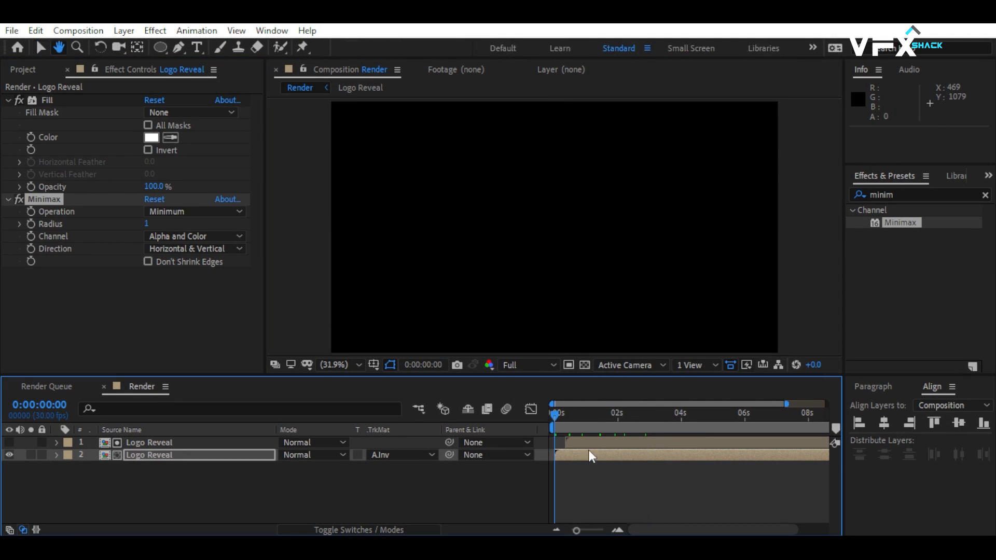
key("space")
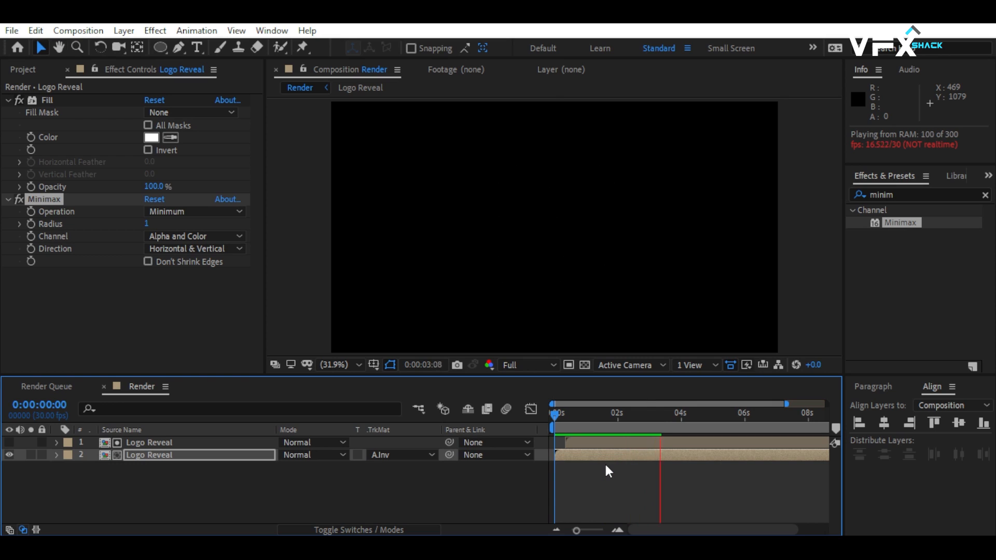
Pre-compose both Logo Reveal layers as "Mosaic_Scan", moving all attributes into the new composition.
left_click(115, 483)
left_click_drag(179, 482, 159, 434)
right_click(160, 442)
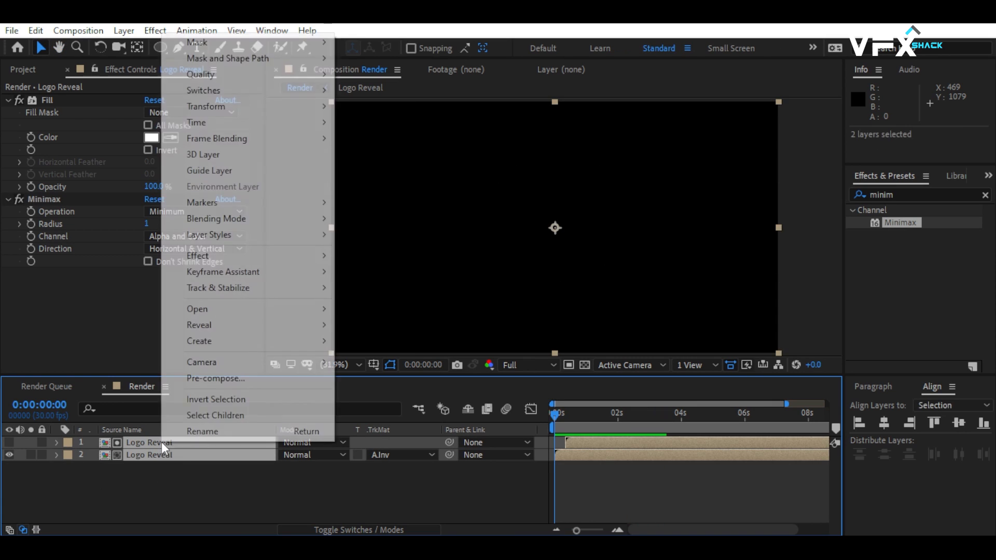
left_click(265, 381)
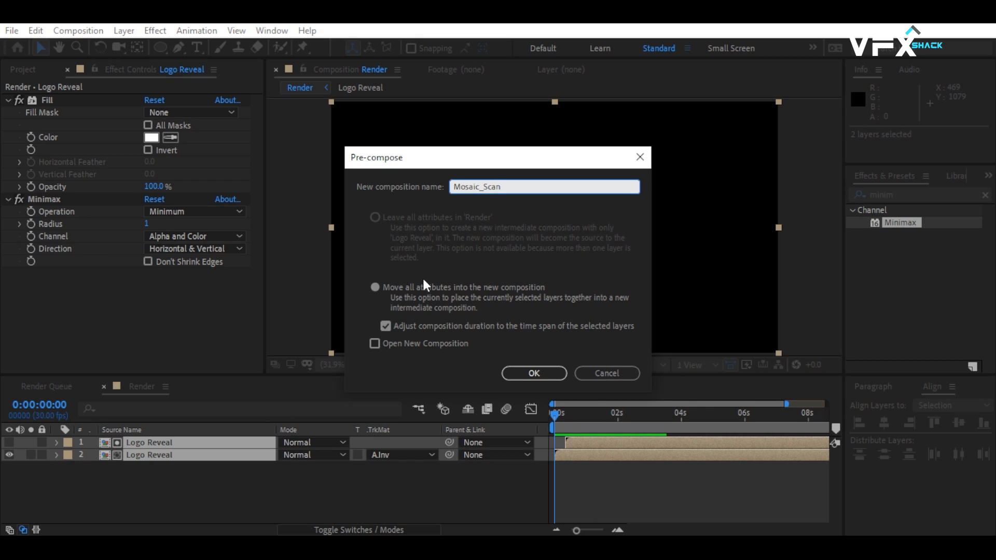
left_click(424, 287)
left_click(544, 372)
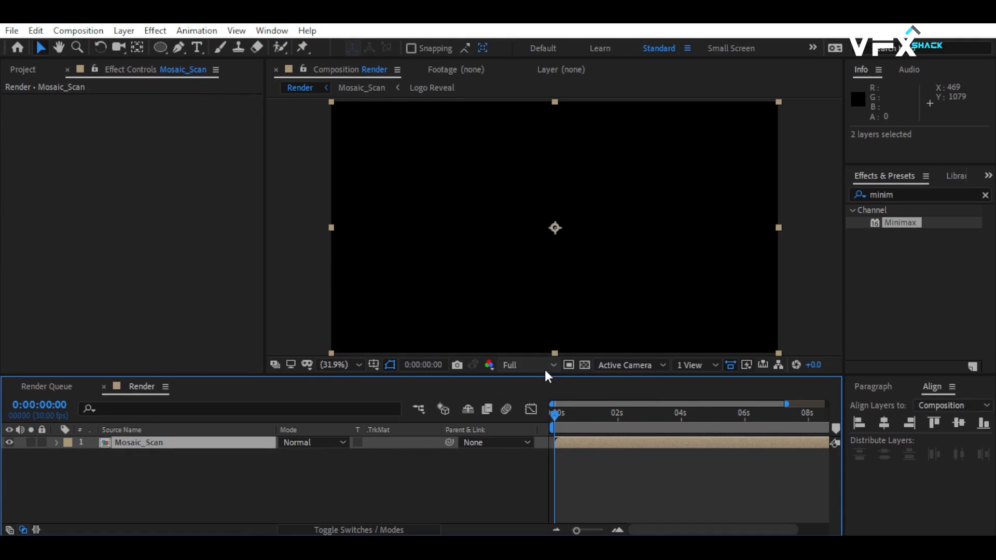
Place the Logo Reveal composition beneath the mosaic scan layer and set the scan layer's blending mode to Screen.
left_click(23, 69)
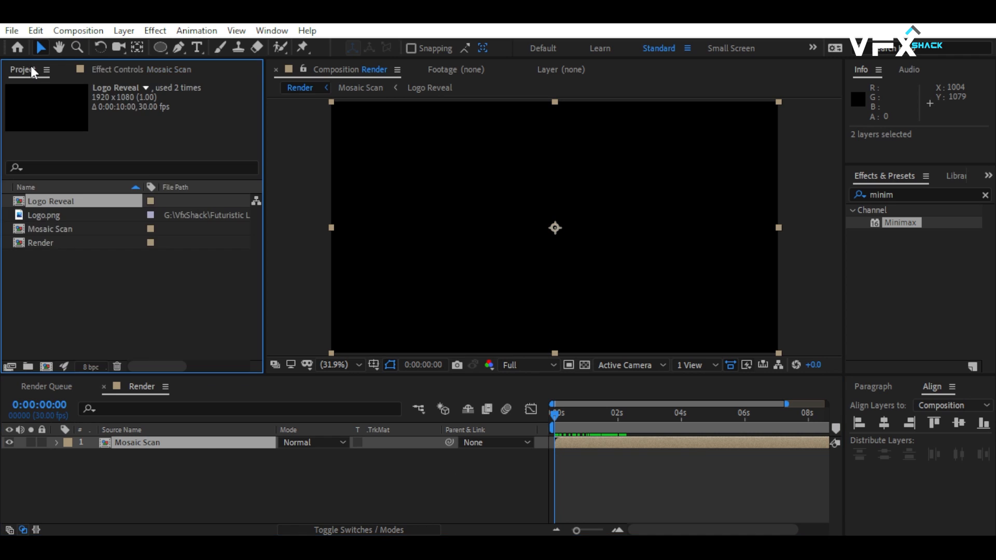
left_click_drag(34, 197, 142, 471)
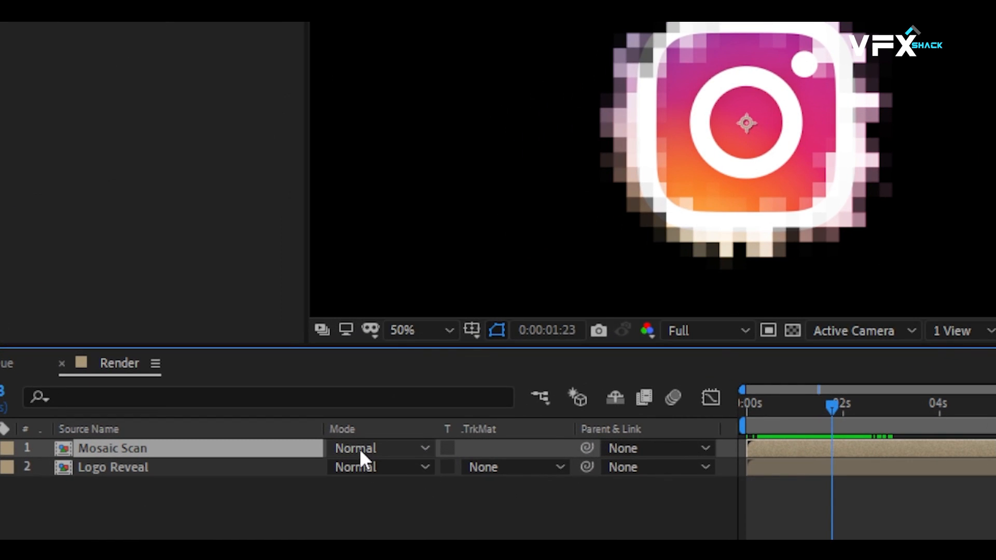
left_click(300, 442)
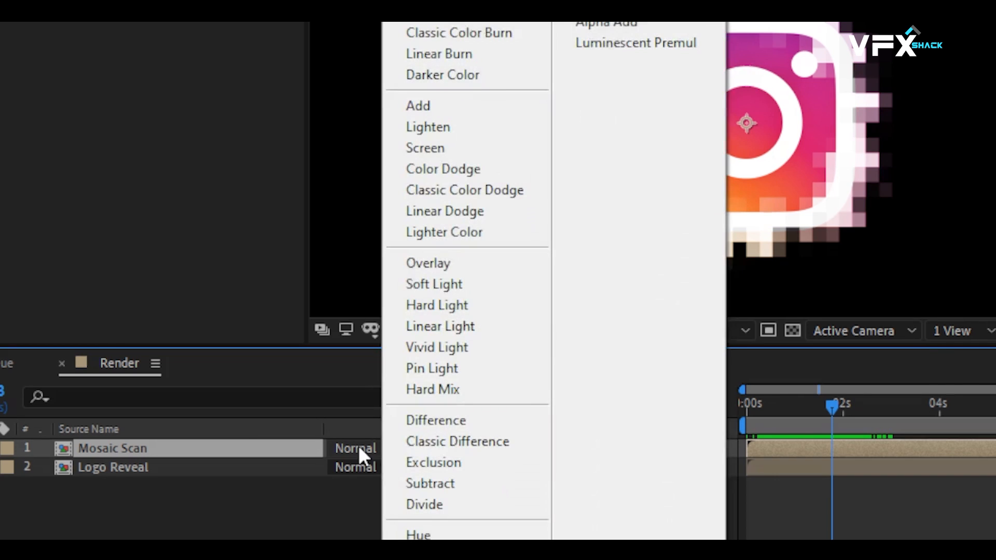
left_click(462, 148)
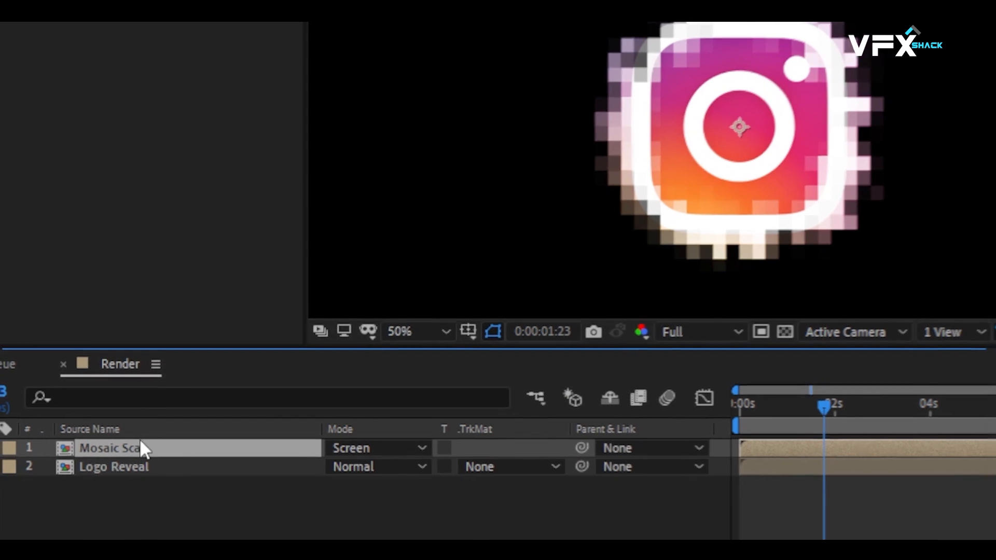
Find the CC Glass effect under Stylize and apply it to the Mosaic Scan layer.
left_click(913, 195)
type("glass")
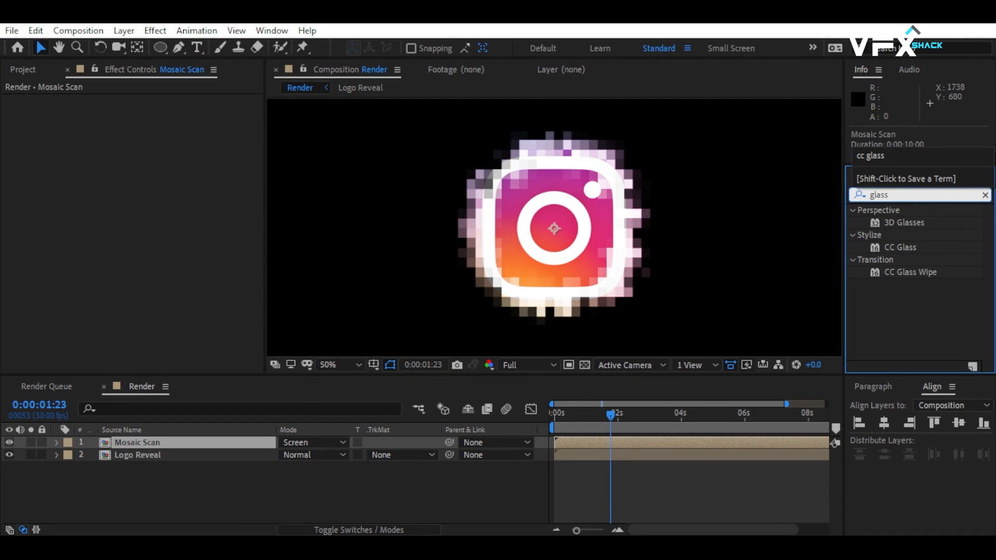
left_click_drag(912, 249, 138, 449)
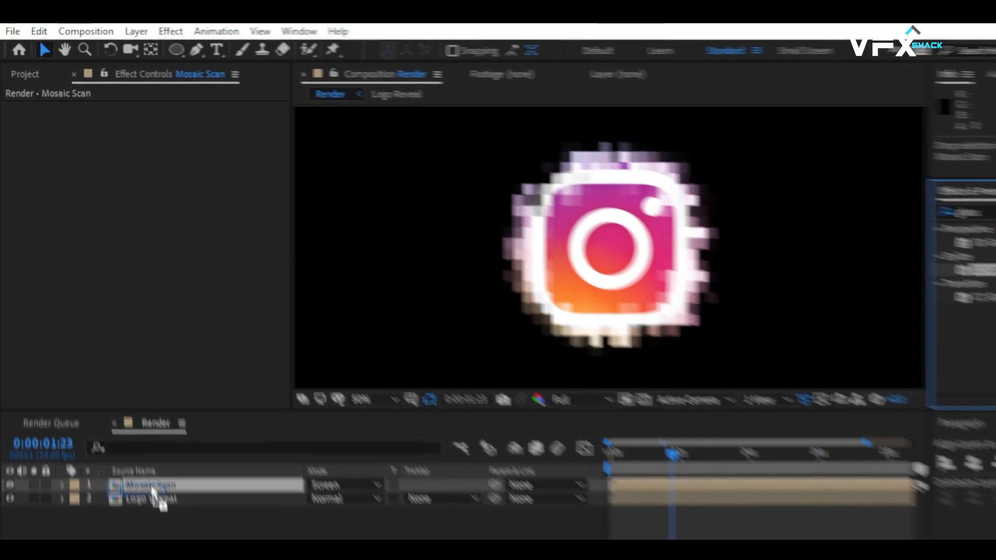
left_click_drag(153, 496, 151, 487)
Set the CC Glass surface property to Alpha, with Softness 1, Height -50 and Displacement 200.
left_click(23, 121)
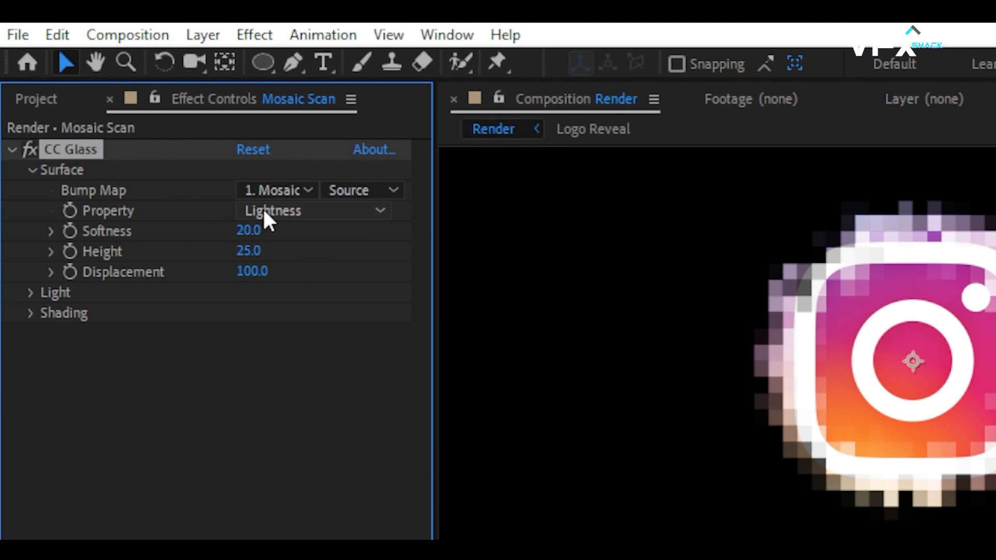
left_click(176, 148)
left_click(311, 317)
left_click(249, 231)
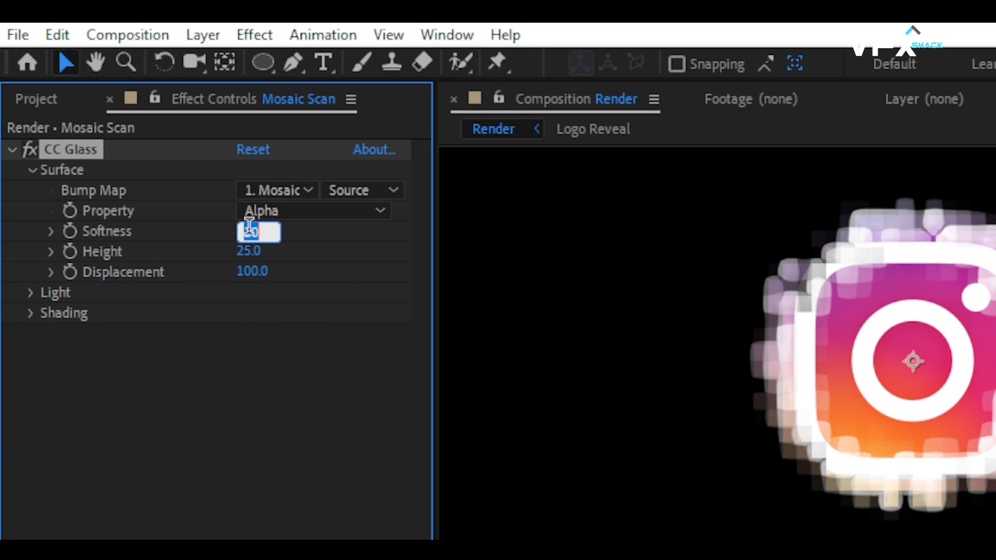
type("100")
key("Tab")
type("-50")
key("Tab")
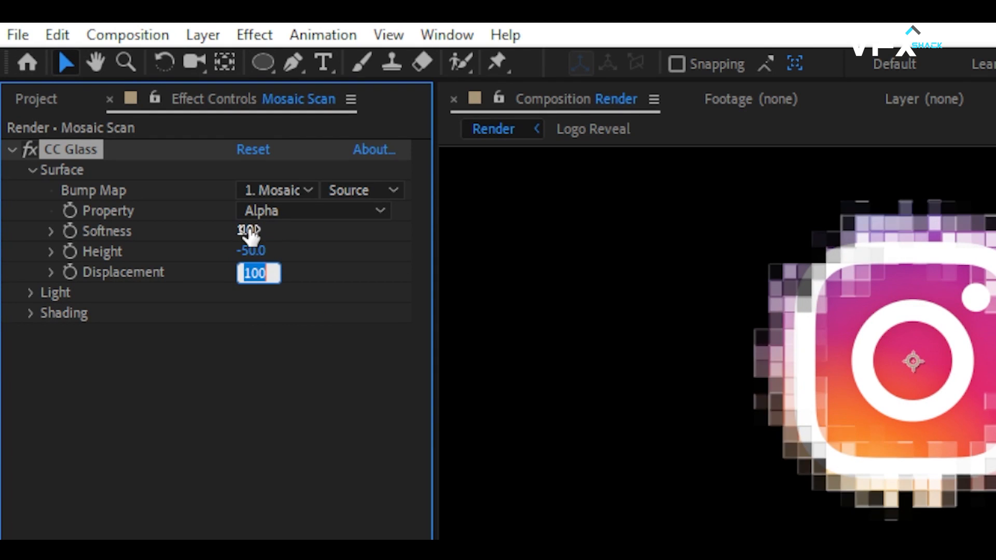
type("200")
key("Return")
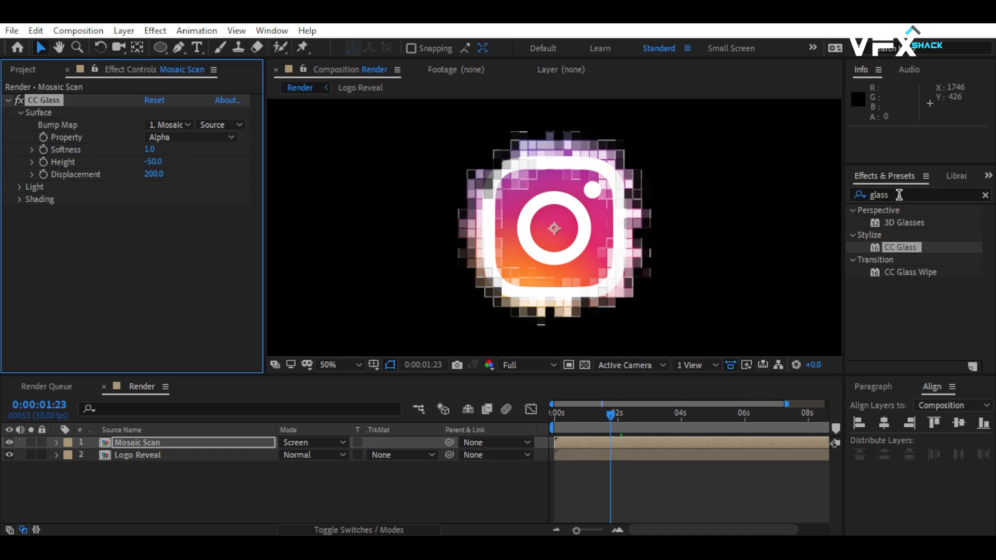
Find the Displacement Map effect under Distort and add it to Mosaic Scan below CC Glass.
double_click(899, 194)
type("displa")
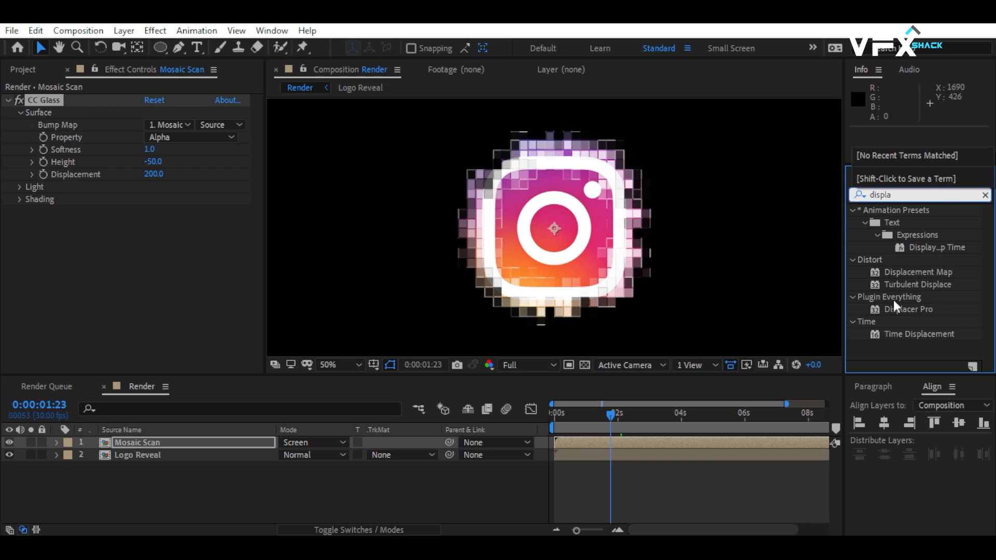
left_click_drag(918, 272, 125, 304)
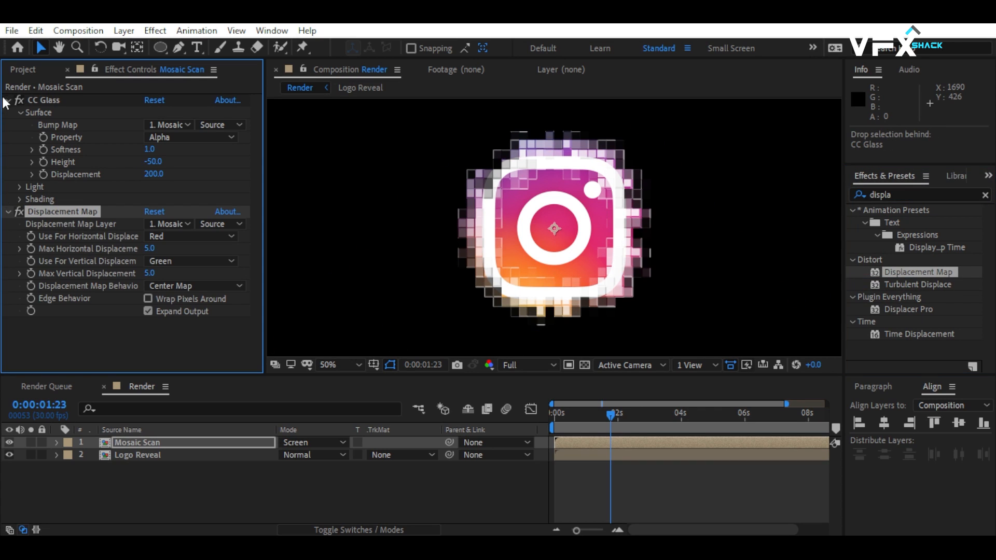
left_click(7, 100)
Set the Displacement Map's maximum horizontal displacement to 100 and its maximum vertical displacement to 0.
type("100")
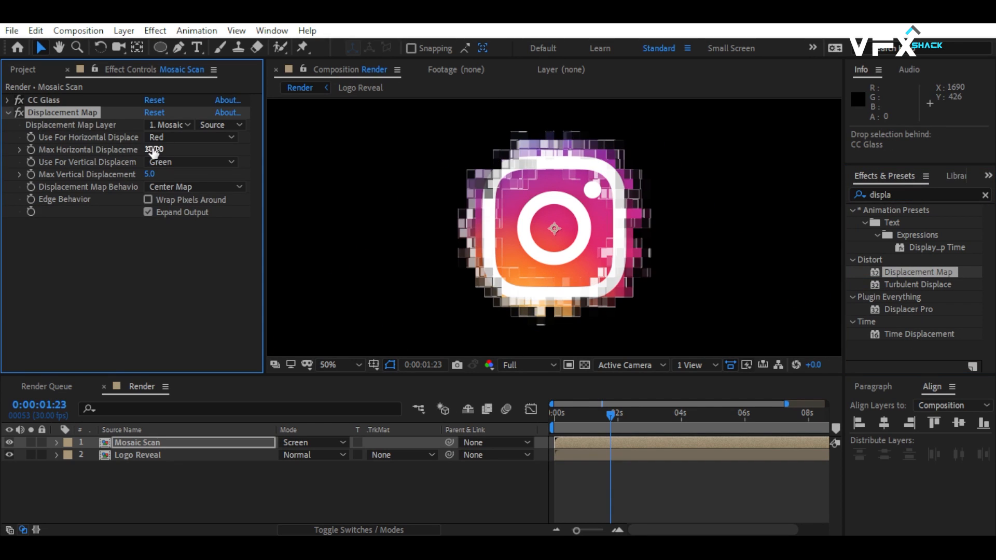
key("Return")
left_click(149, 175)
type("0")
key("Return")
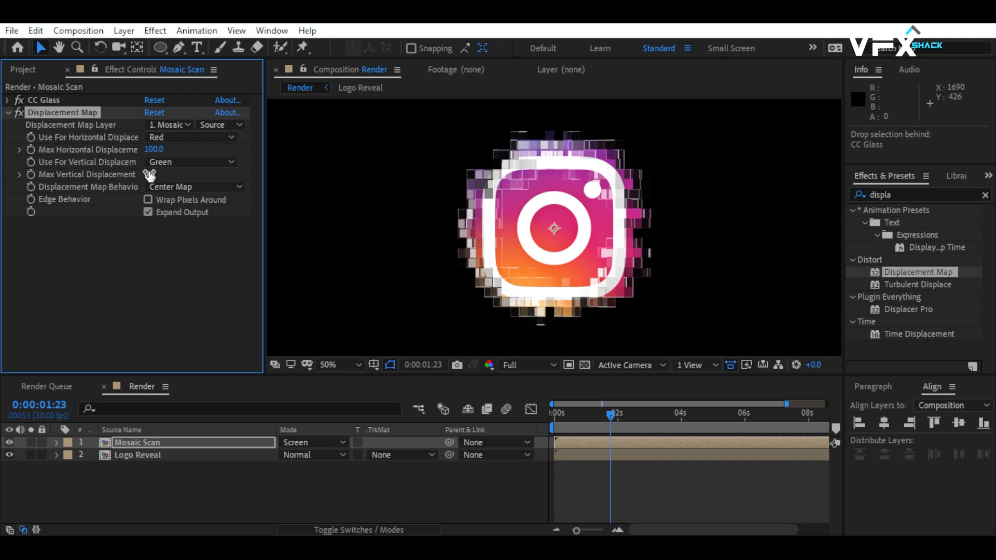
Duplicate the Displacement Map effect, set the copy's maximum horizontal displacement to -200, and preview the animation.
key("ctrl+d")
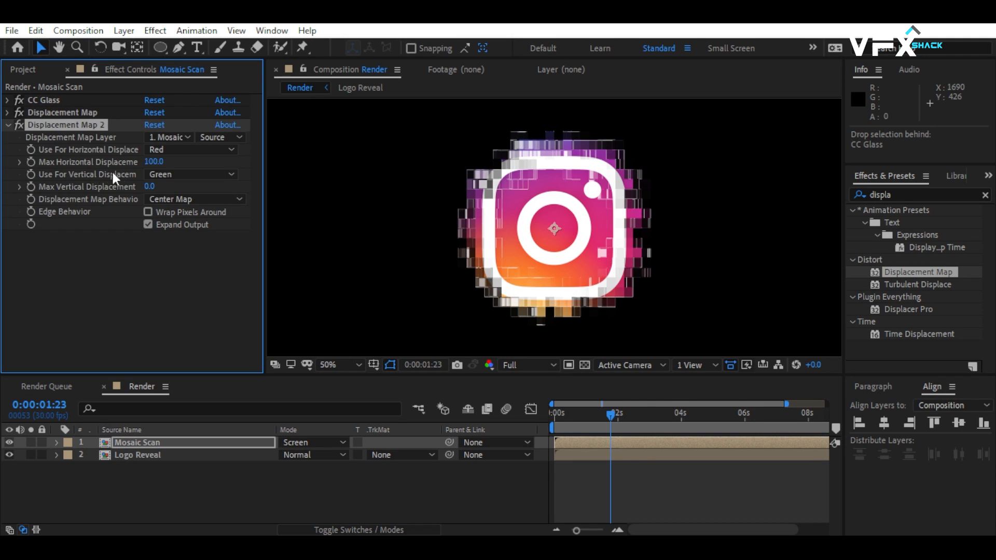
left_click(151, 161)
type("-200")
key("Return")
key("space")
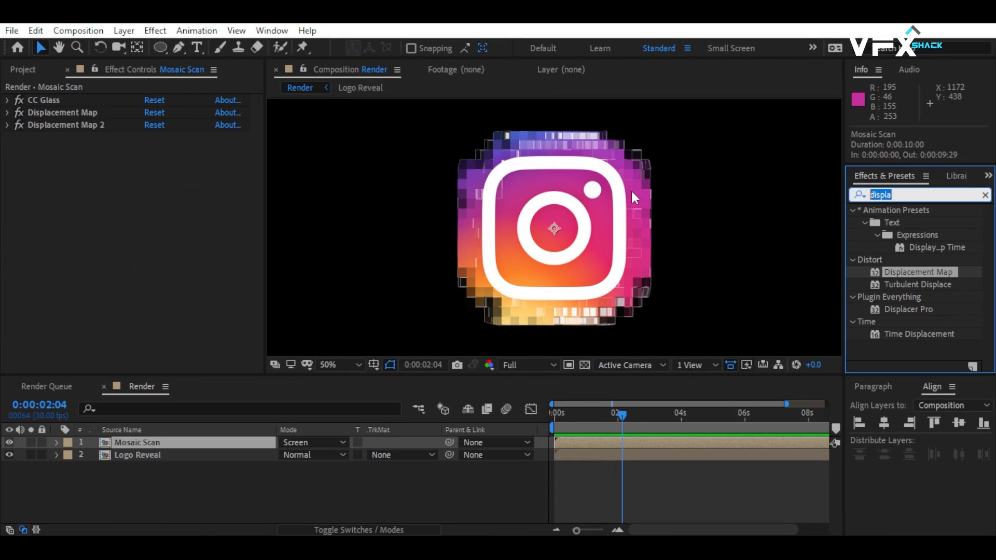
Add the Colorama effect below Displacement Map 2 and set its Input Phase's Add Phase to the Mosaic Scan layer.
type("coloram")
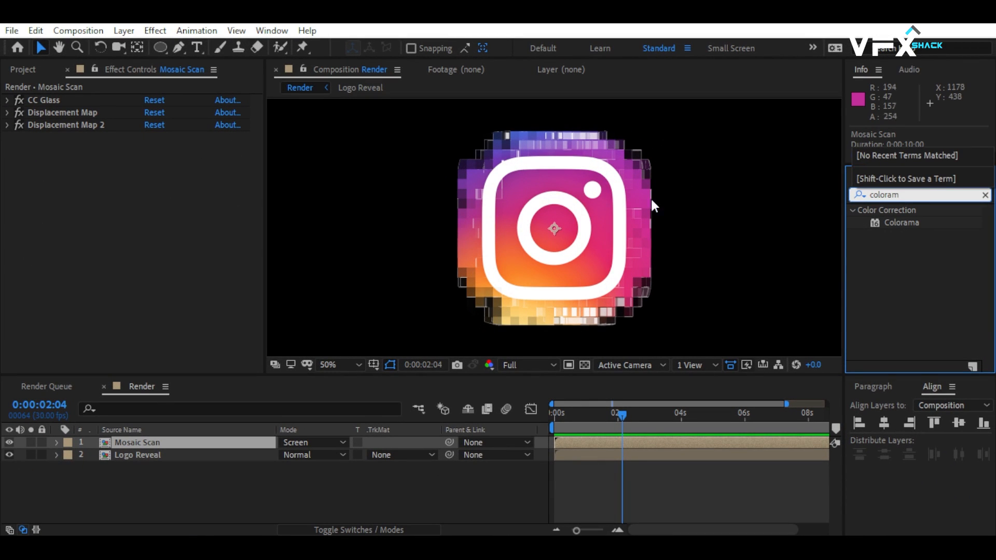
left_click_drag(893, 222, 18, 144)
left_click(19, 147)
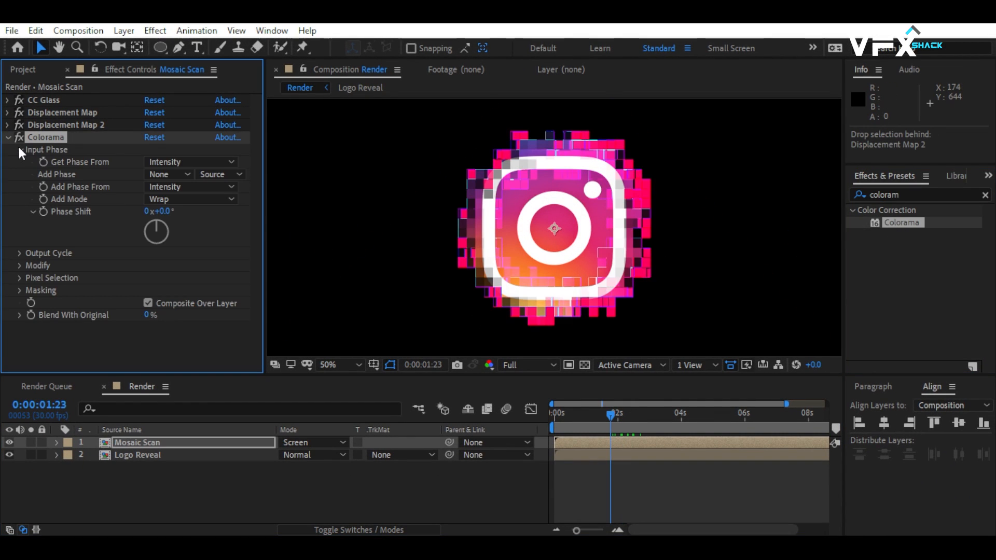
left_click(165, 174)
left_click(176, 210)
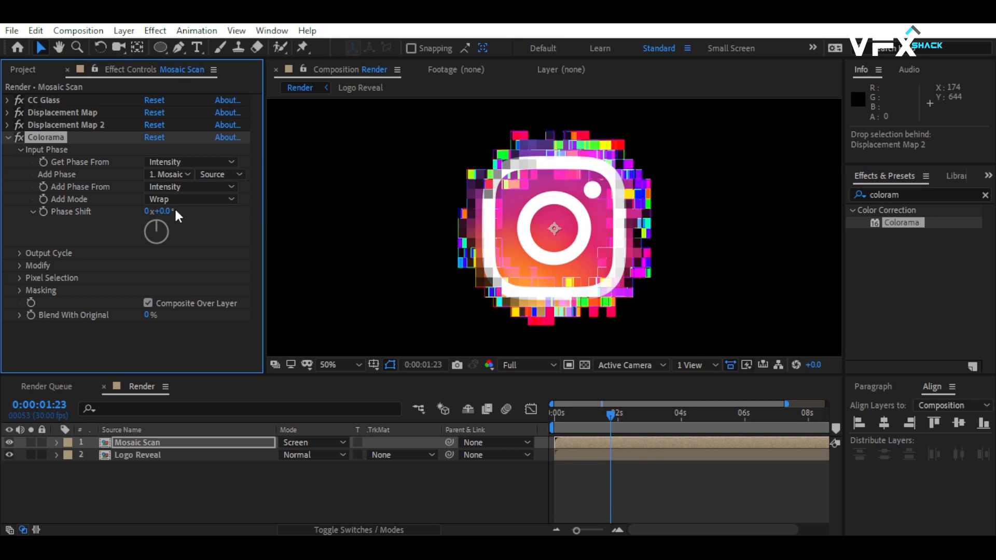
Try the Hue Cycle preset palette in Colorama's Output Cycle.
left_click(22, 149)
left_click(20, 161)
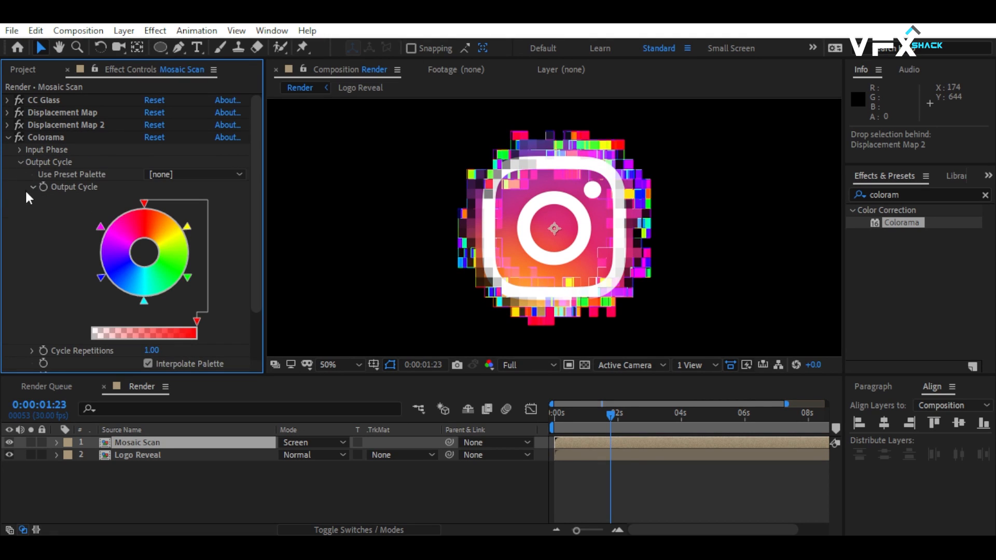
left_click(168, 175)
left_click(232, 48)
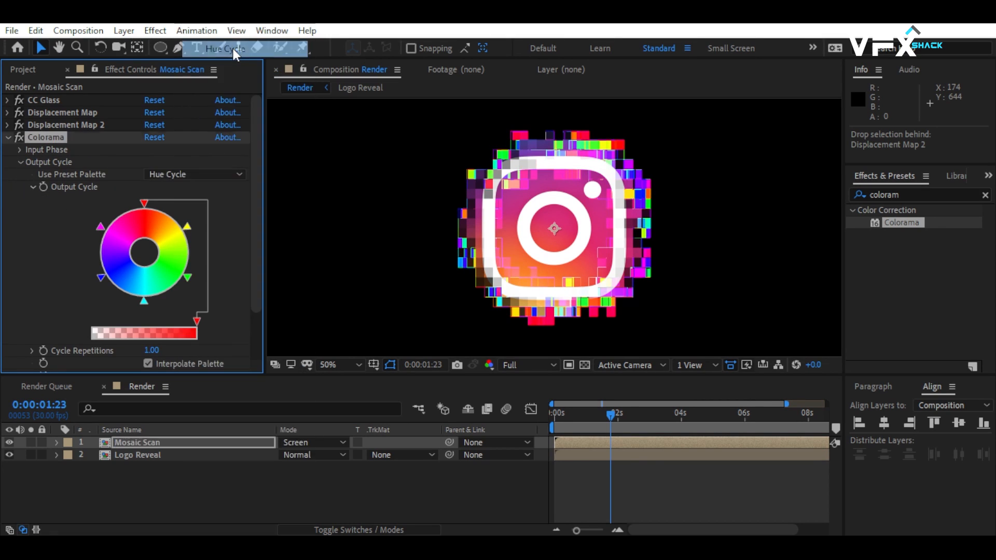
key("ctrl+z")
Find the Glow effect under Stylize, add it below Colorama, and set its Glow Radius to 70.
left_click_drag(904, 195, 736, 194)
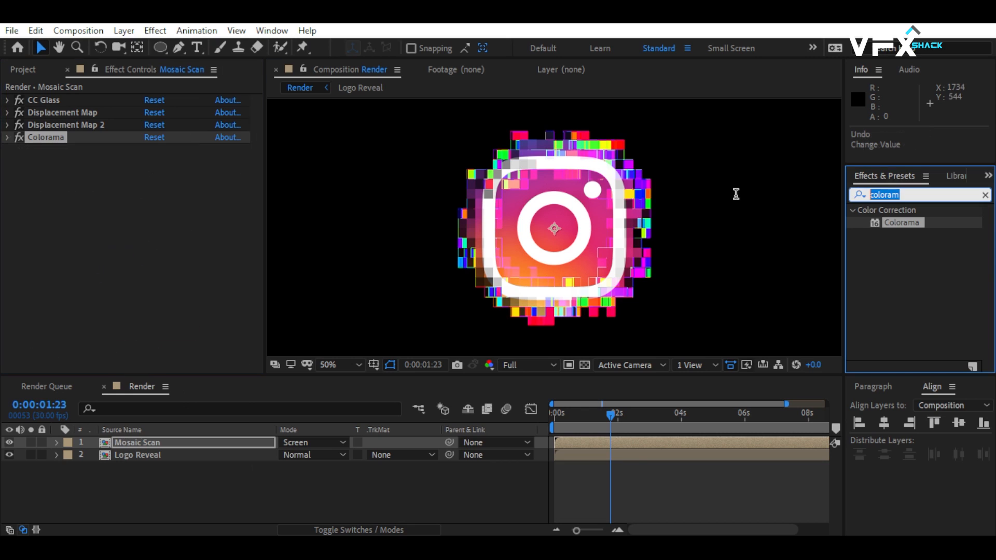
type("glow")
left_click_drag(903, 309, 50, 190)
left_click(151, 187)
type("20")
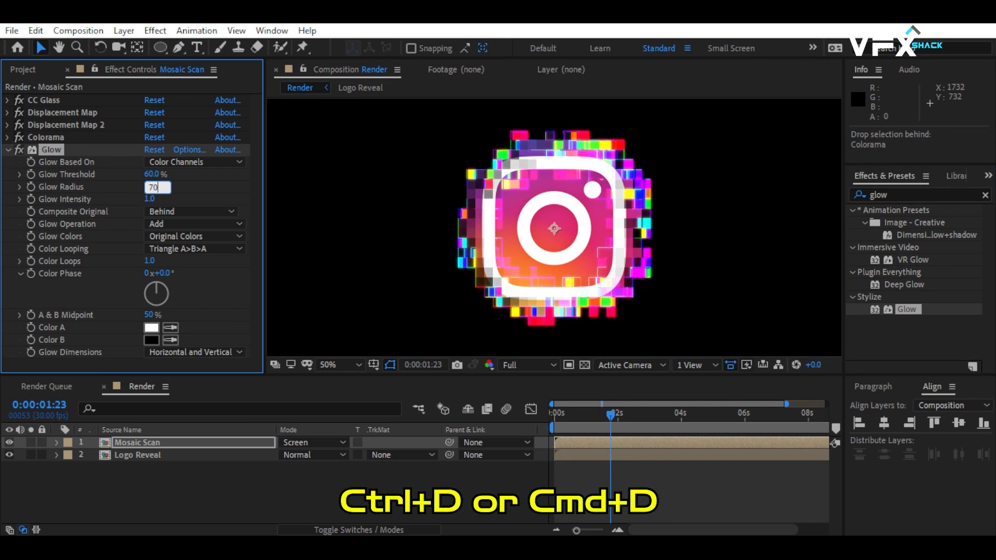
key("Return")
Duplicate the Glow effect twice, giving the last copy a Glow Radius of 240.
key("ctrl+d")
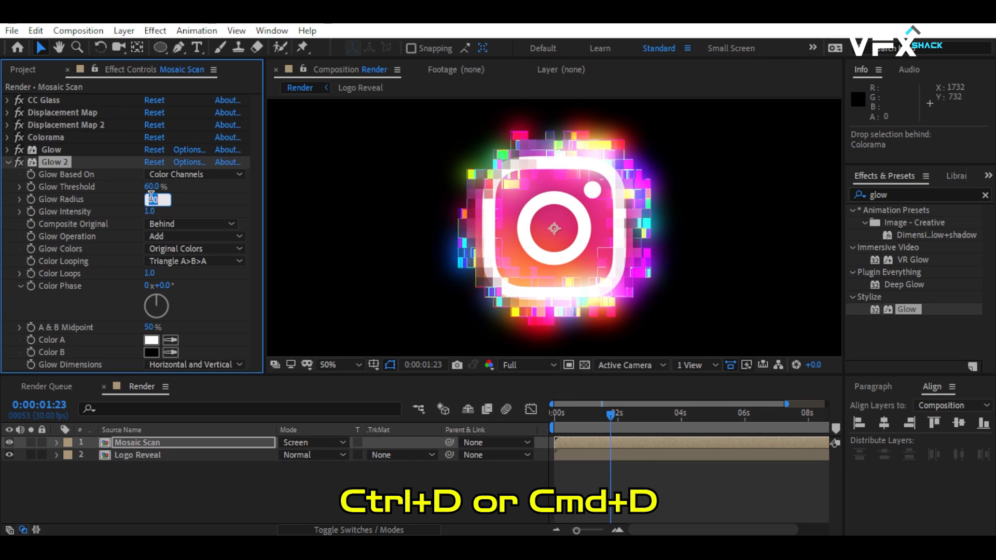
key("Return")
key("ctrl+d")
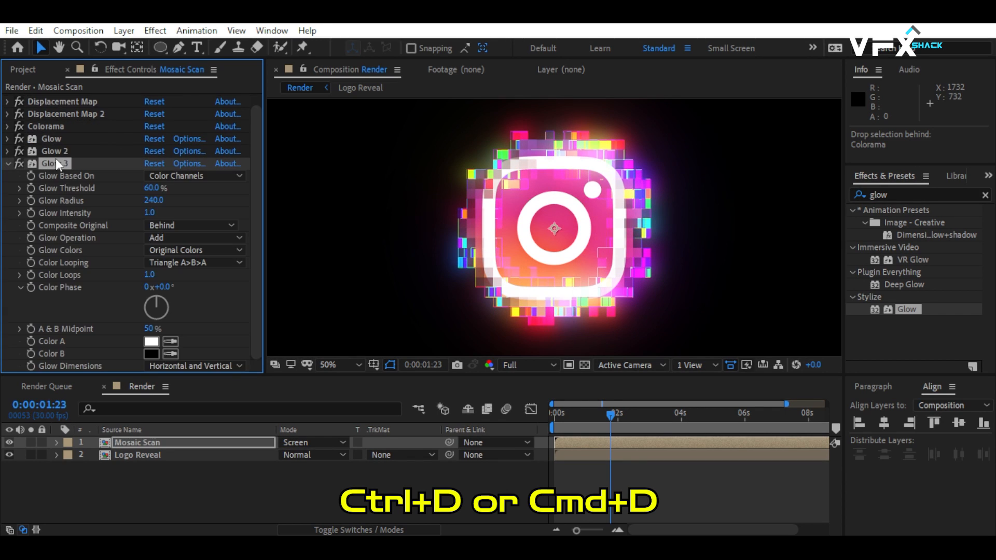
Set the third Glow's Glow Radius to 400 and preview the animation.
left_click(155, 201)
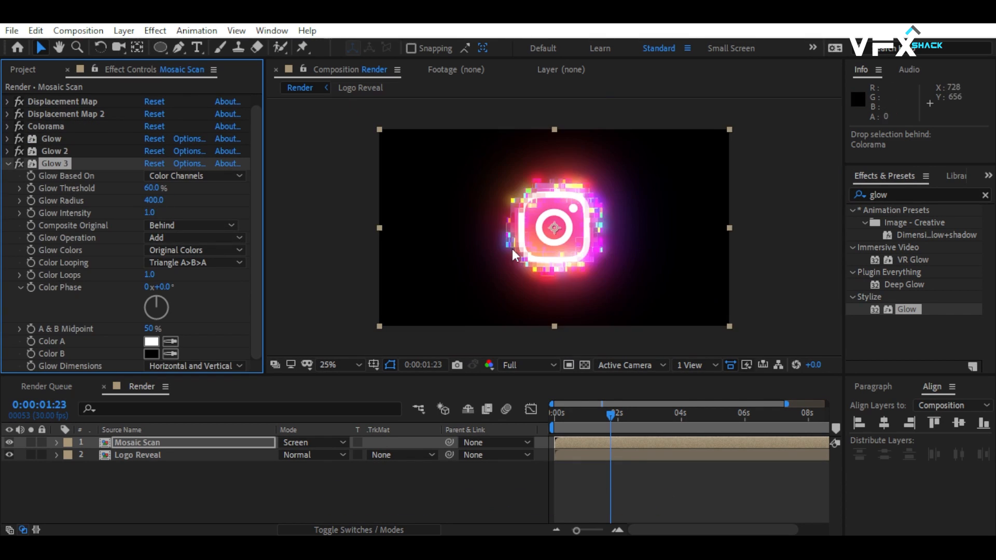
key("space")
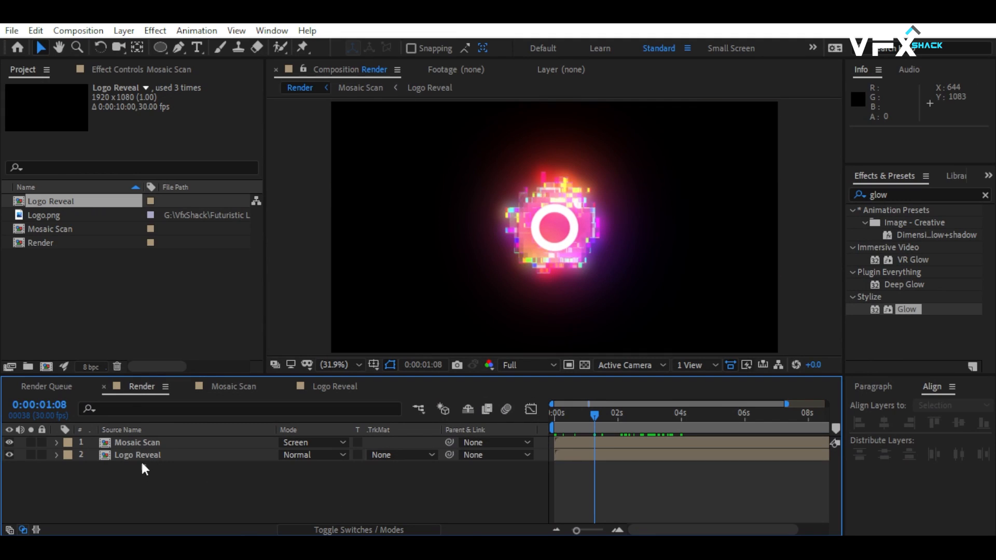
Pre-compose the Mosaic Scan and Logo Reveal layers into a composition named Logo Animation, moving all attributes.
left_click(141, 460)
left_click(133, 444, "shift")
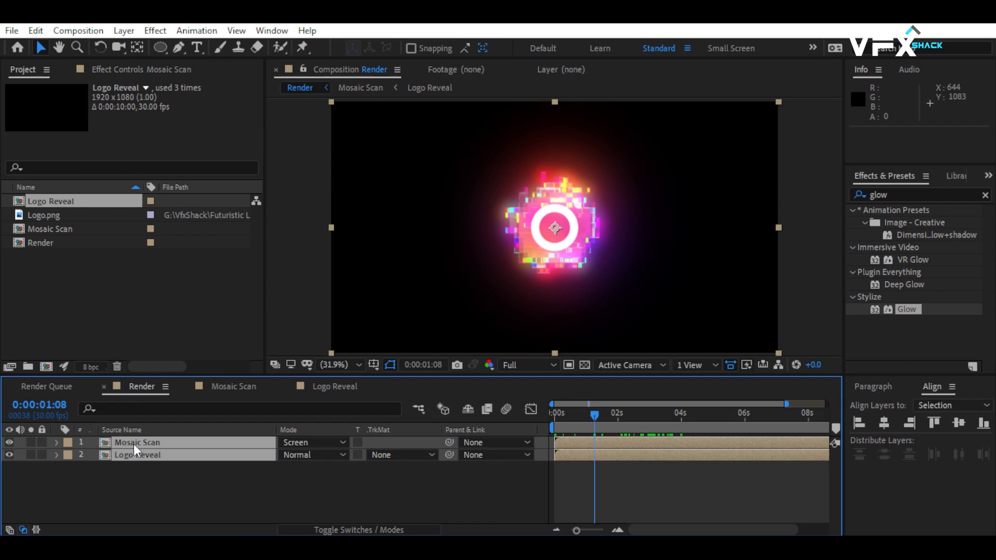
right_click(132, 444)
left_click(253, 381)
type("Logo Animation")
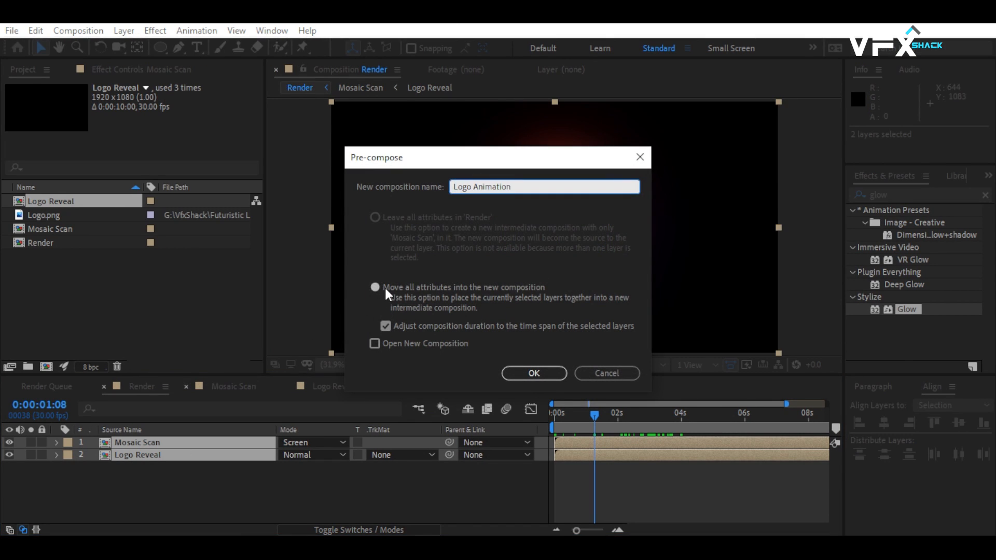
left_click(544, 375)
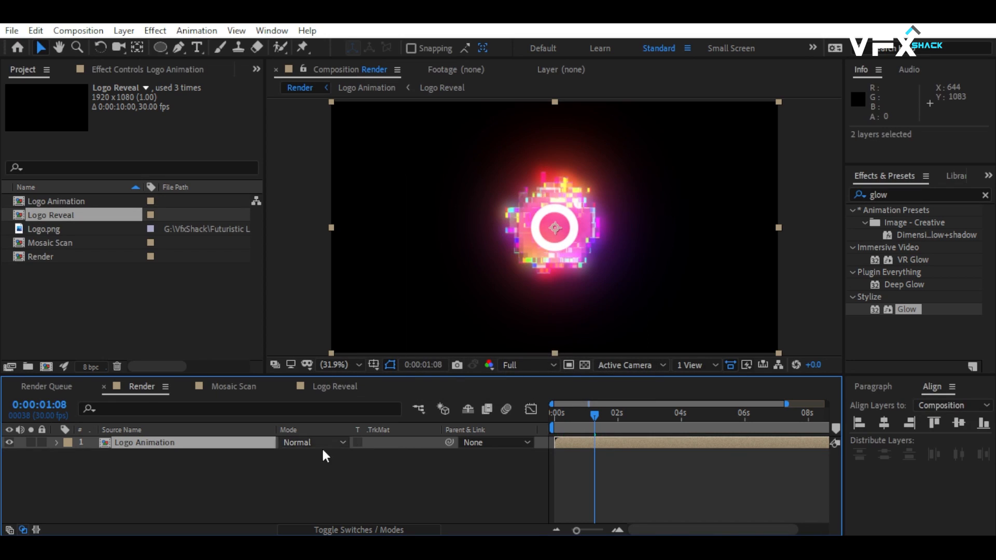
Create a black 1920 × 1080 px solid named Floor and apply the Fractal Noise effect to it.
right_click(244, 496)
mouse_move(297, 339)
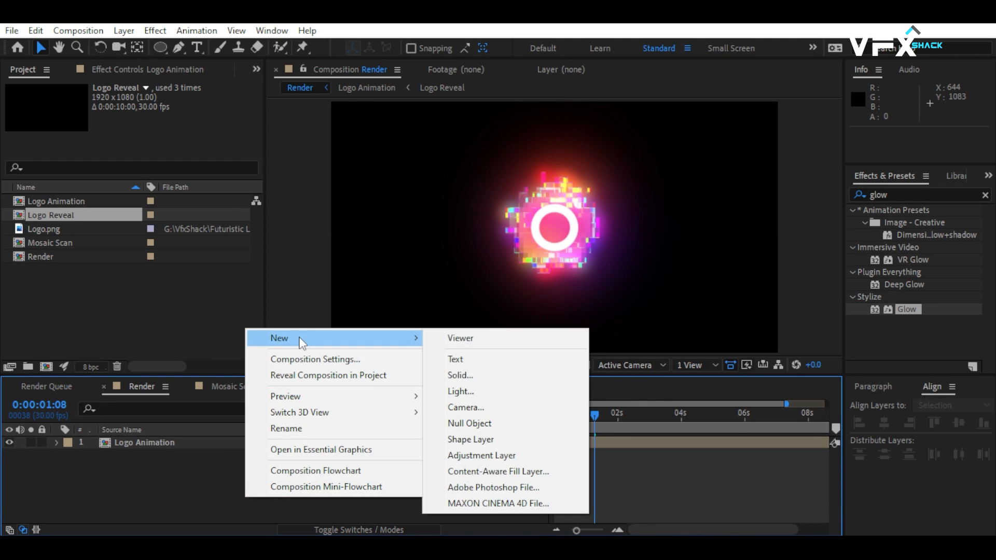
left_click(456, 374)
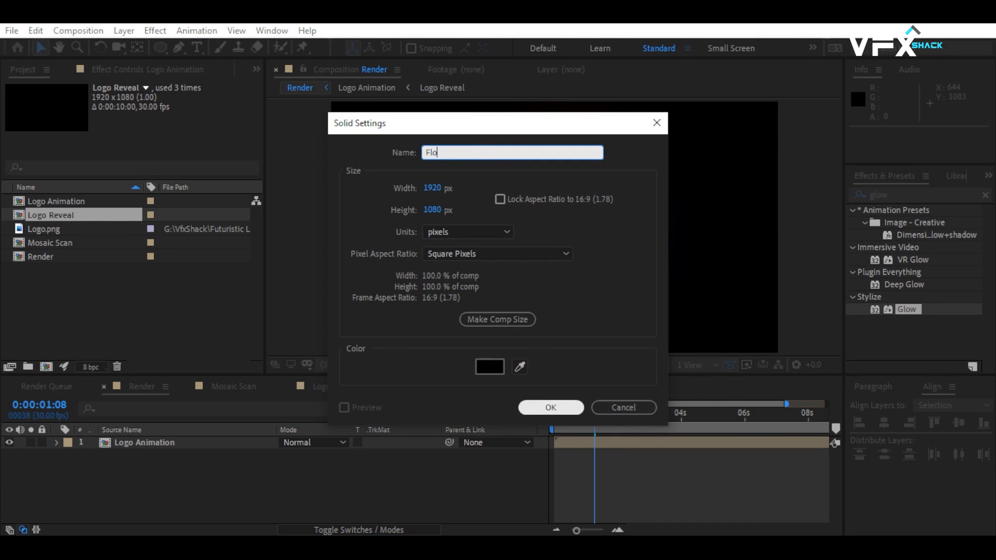
left_click(551, 407)
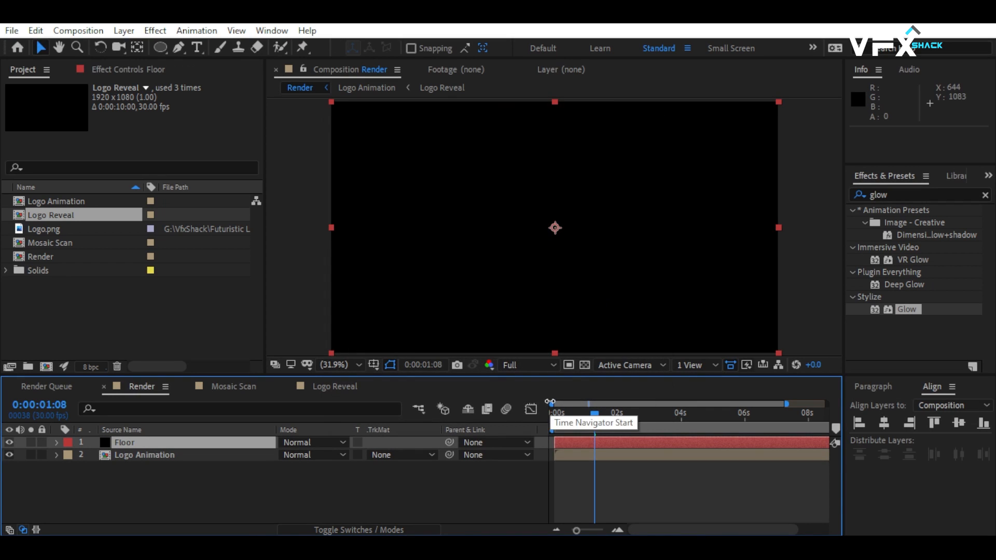
left_click(889, 195)
type("fract")
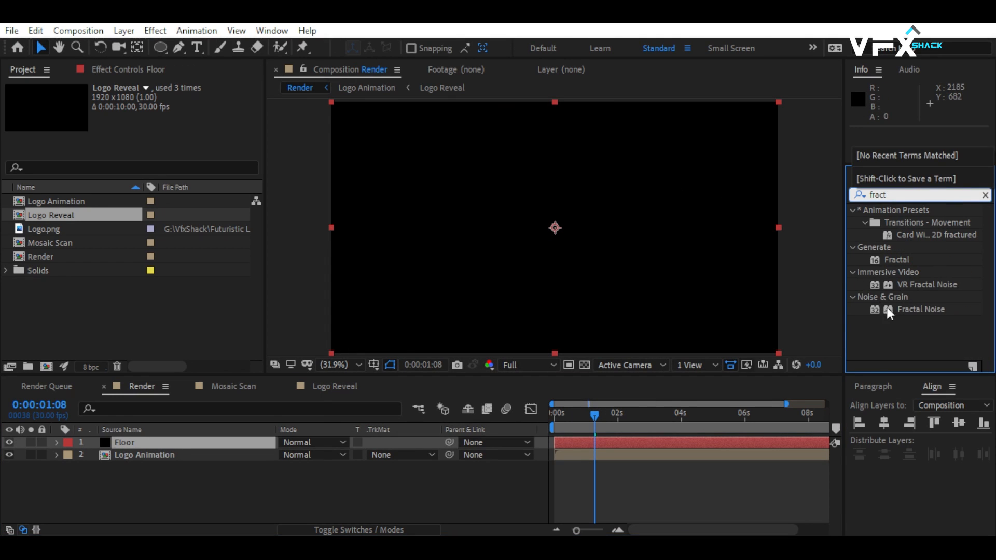
left_click_drag(889, 313, 596, 257)
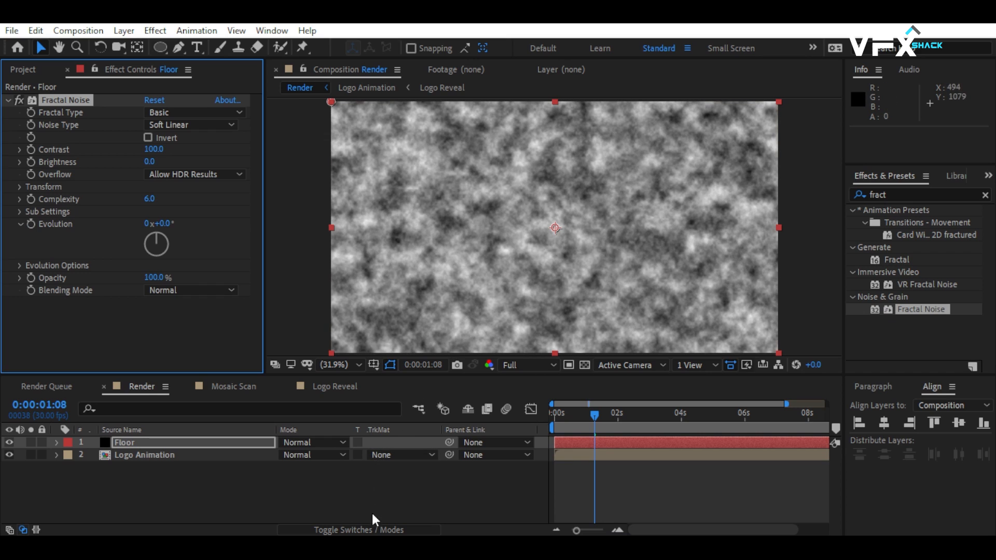
Make the Floor layer 3D and set its X Rotation to -90°.
left_click(366, 530)
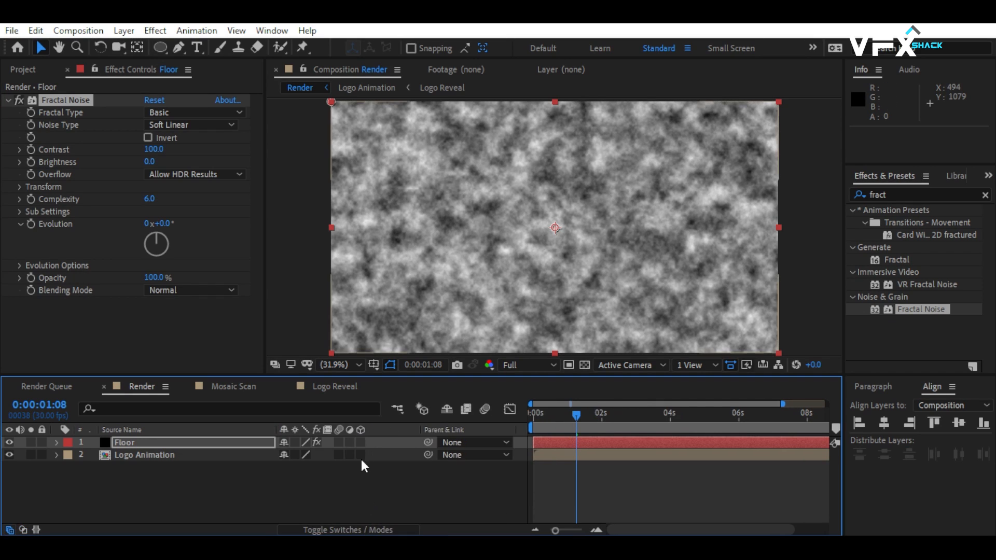
left_click(360, 442)
left_click(151, 442)
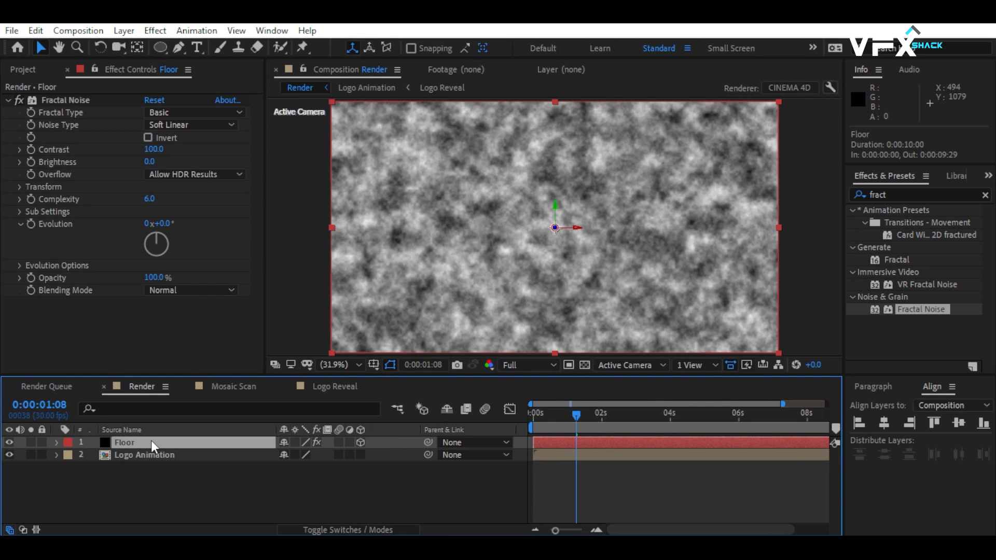
key("r")
left_click(298, 468)
scroll(297, 468, "down", 20)
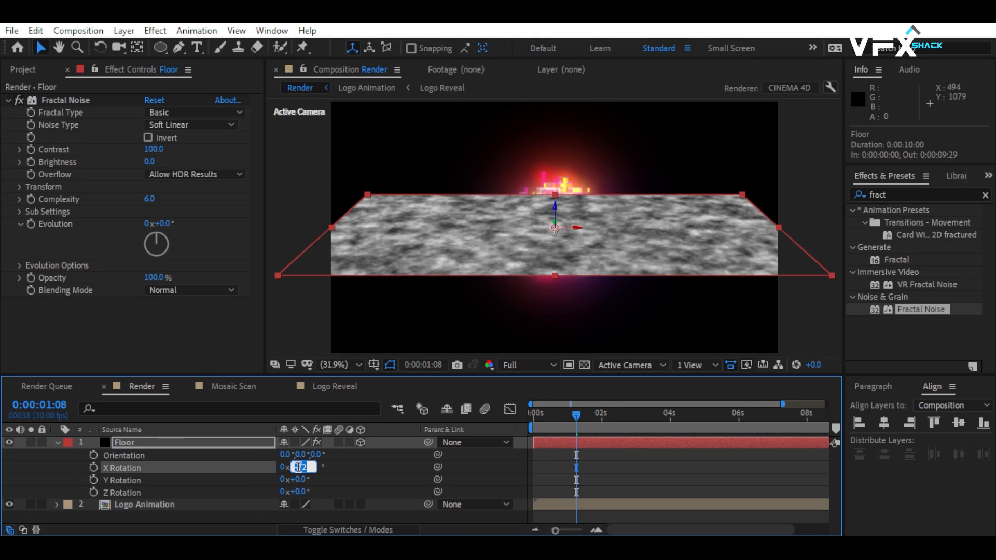
key("Return")
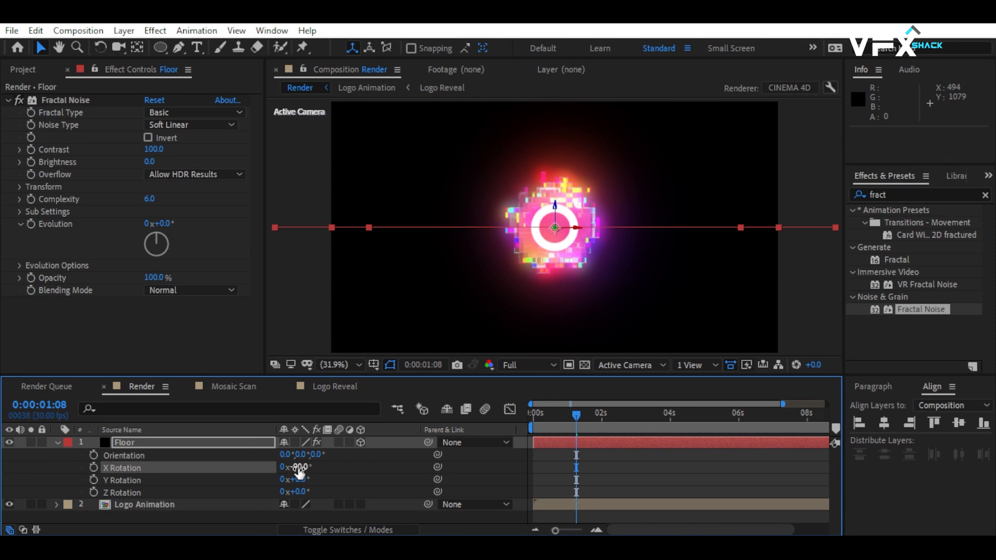
Lower the Floor layer beneath the logo to a Y position of about 919 and scale it to 163%.
left_click_drag(555, 209, 556, 288)
left_click(153, 441)
key("s")
left_click_drag(299, 455, 322, 447)
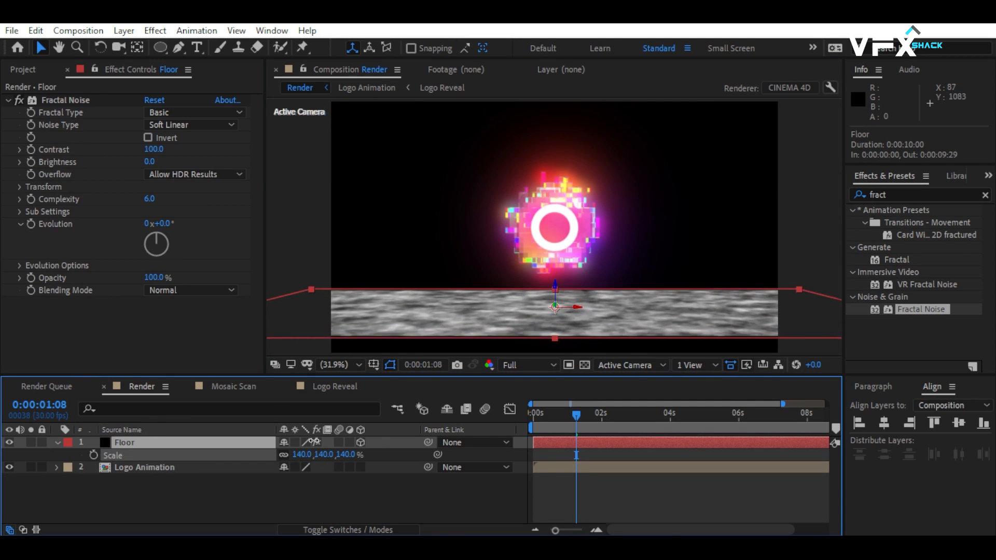
mouse_move(557, 290)
left_mouse_down()
mouse_move(556, 312)
mouse_move(556, 299)
left_mouse_up()
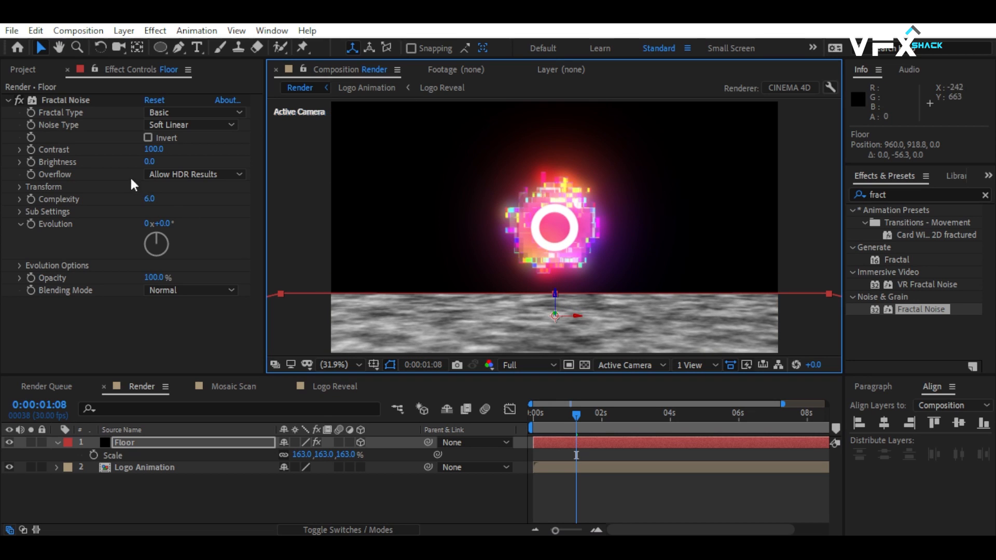
Set the Floor's Fractal Noise to Block noise type, Contrast 200, Brightness -30 and Complexity 5.
left_click(164, 126)
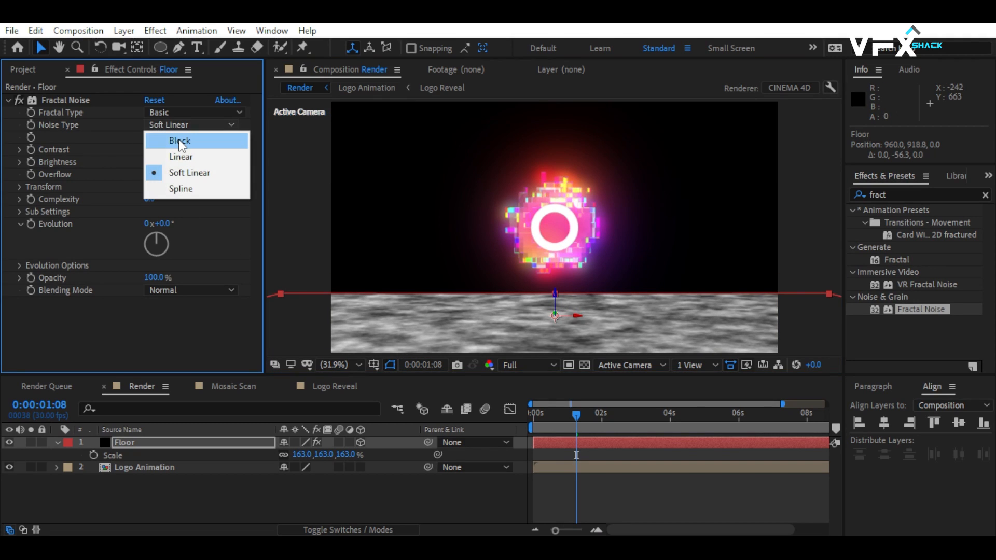
left_click(180, 140)
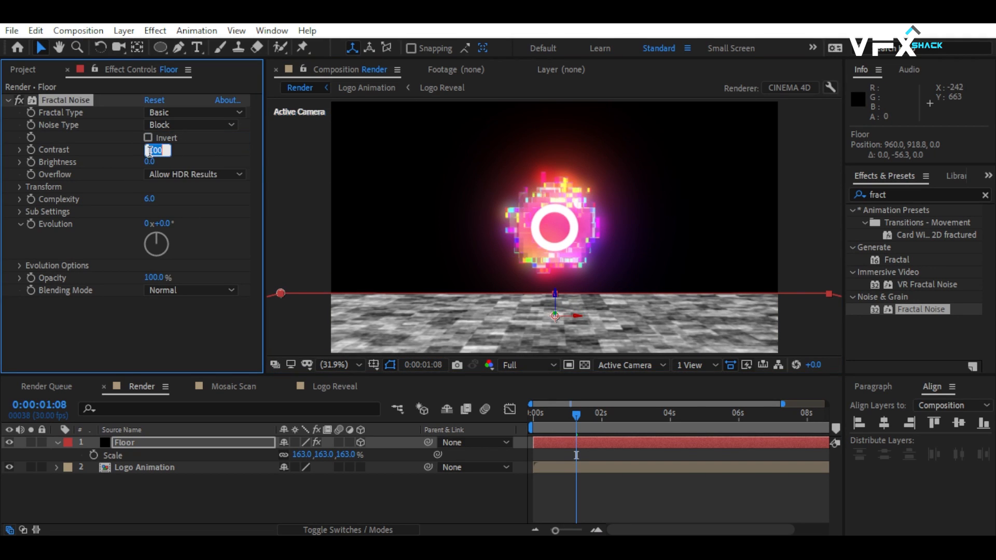
left_click(151, 162)
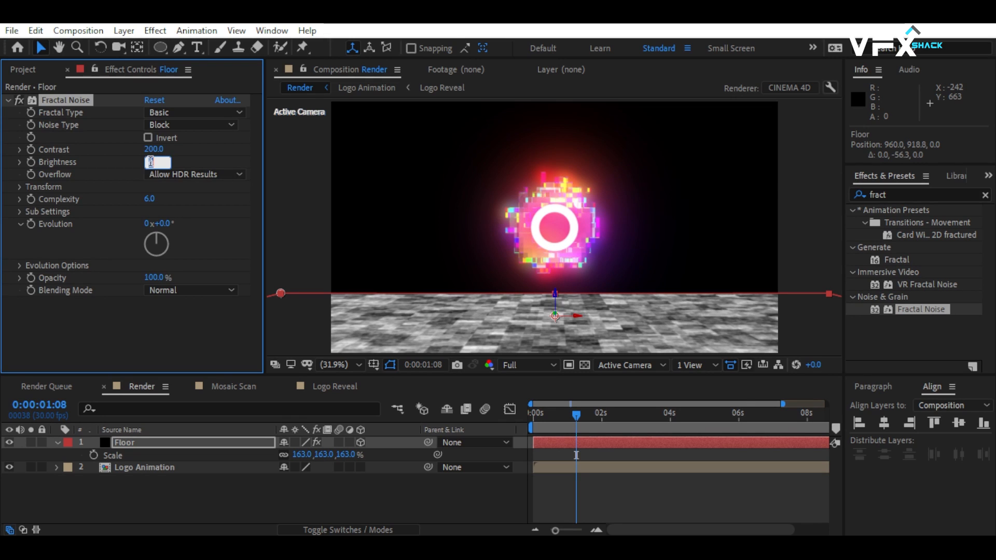
key("Return")
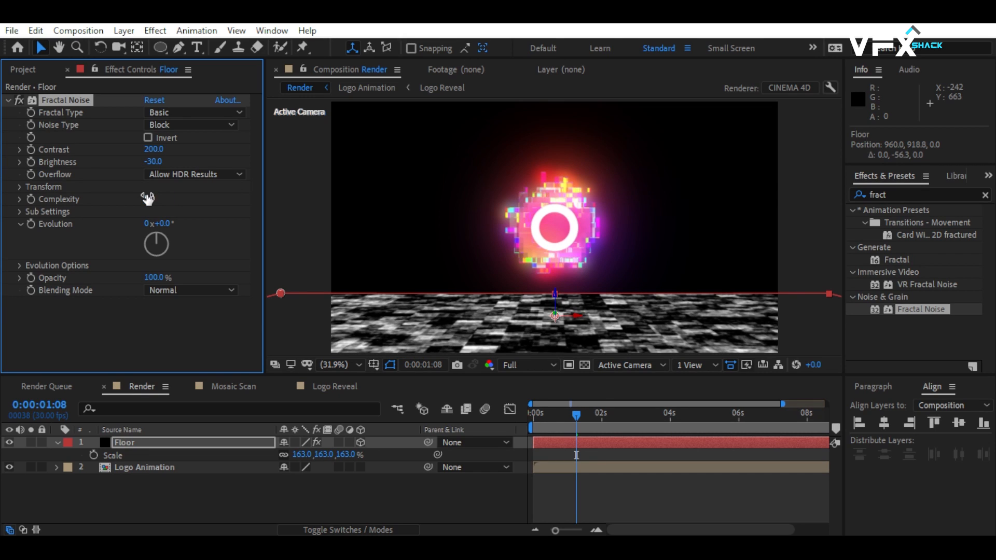
Pre-compose the Floor layer as Floor with all attributes moved, and place it below Logo Animation.
left_click(147, 440)
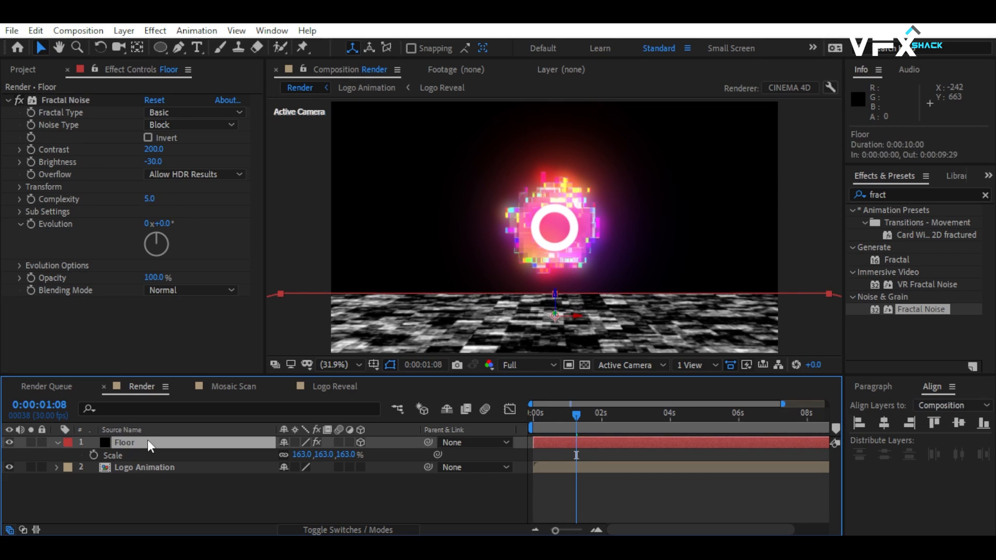
right_click(147, 440)
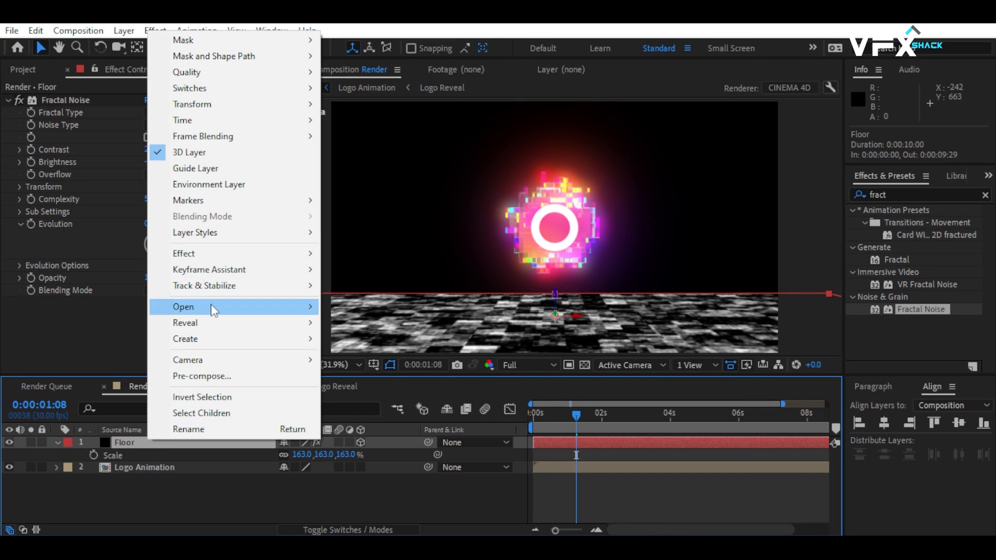
left_click(220, 377)
left_click(410, 291)
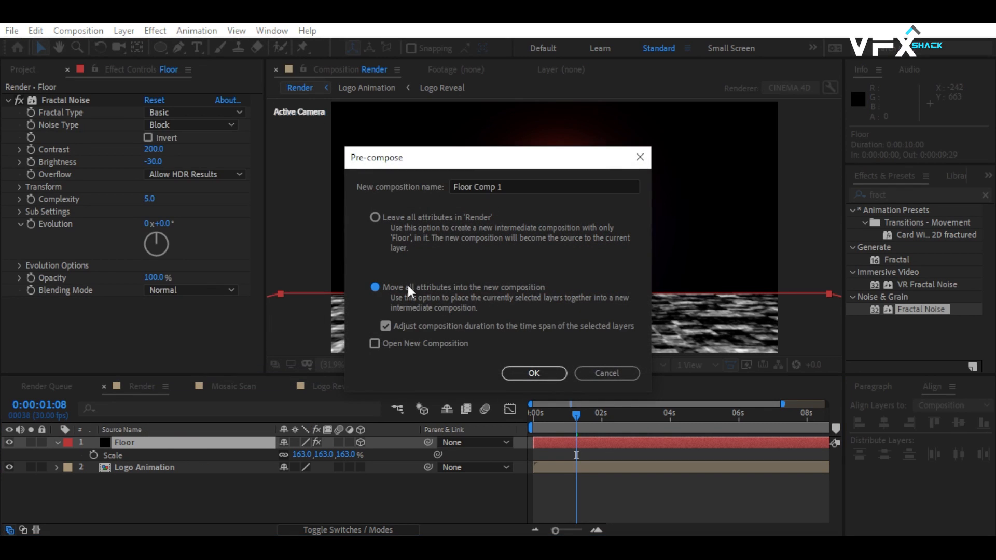
left_click_drag(476, 188, 539, 188)
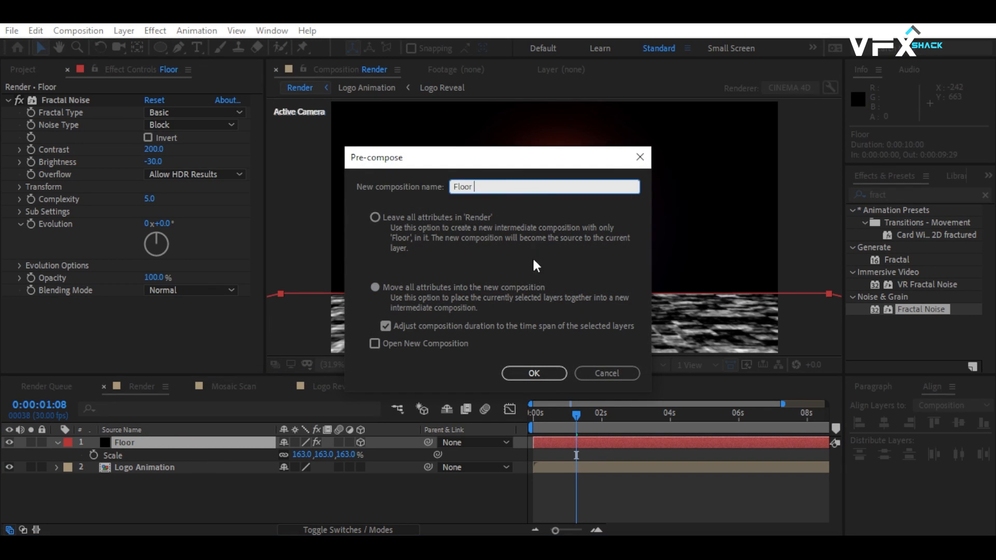
left_click(533, 373)
left_click_drag(101, 442, 133, 481)
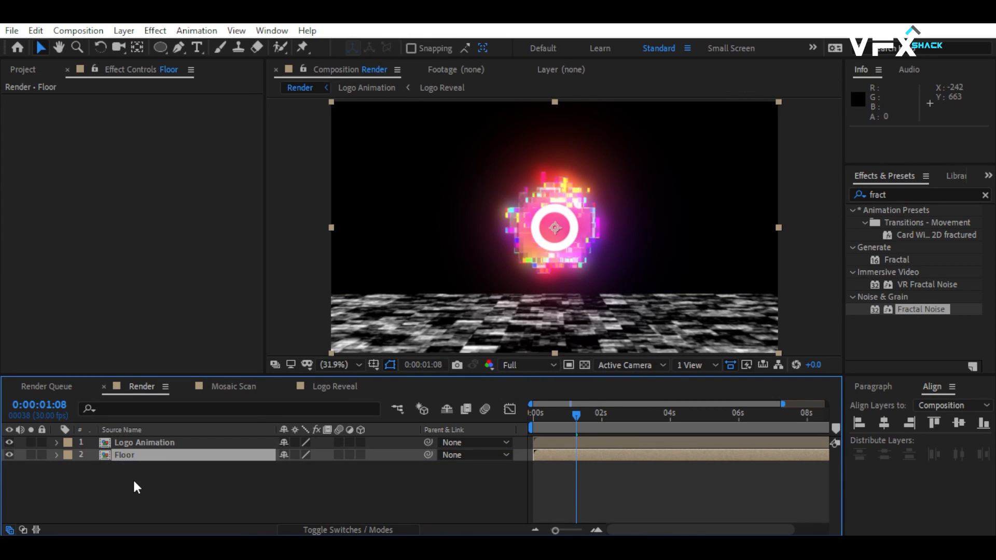
Duplicate the Logo Animation layer and rename the lower copy Reflection.
left_click(147, 443)
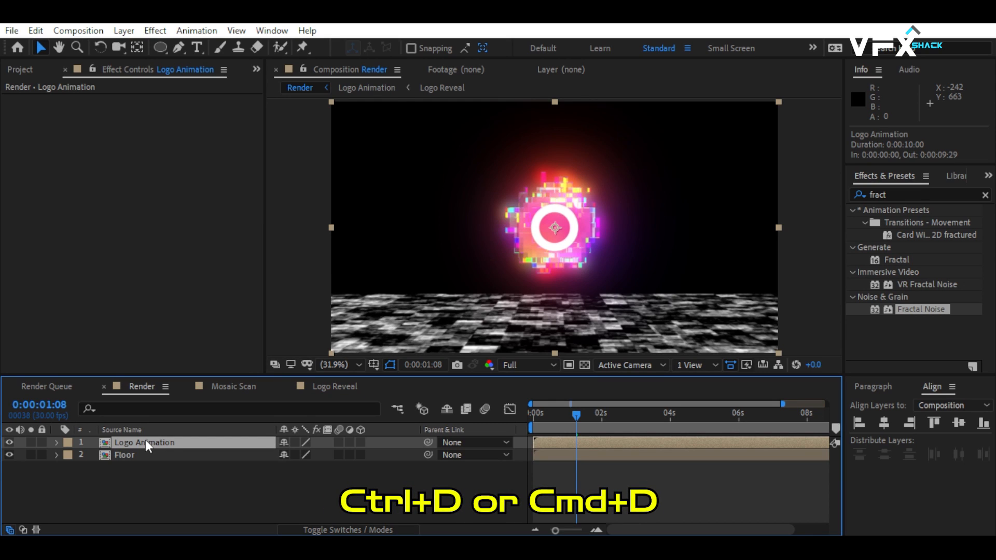
key("ctrl+d")
left_click(148, 456)
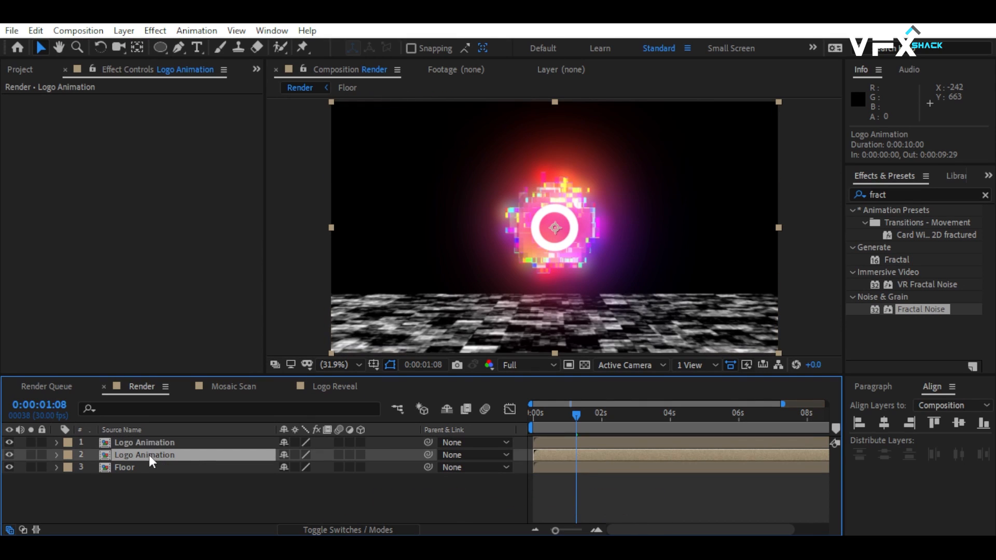
key("Return")
type("Refle")
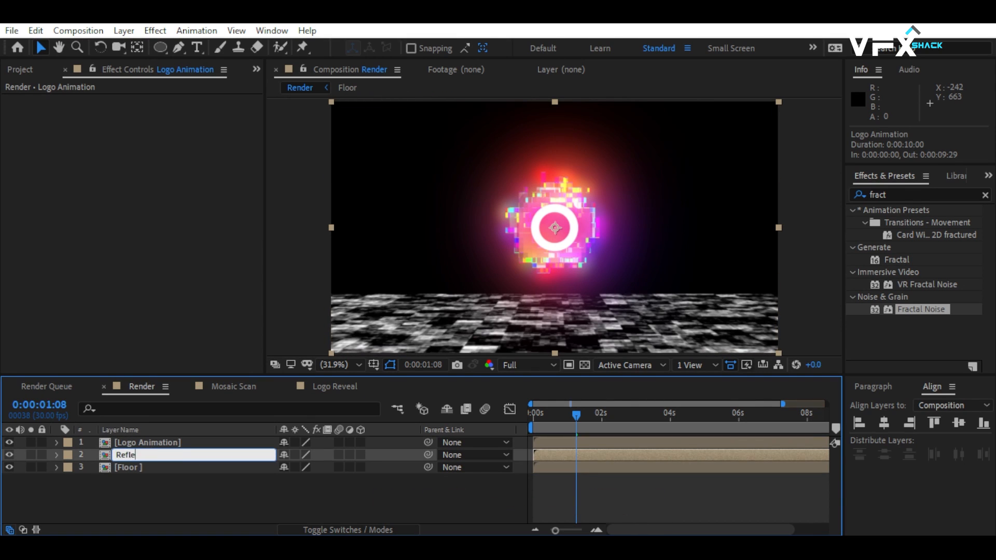
type("ction")
key("Return")
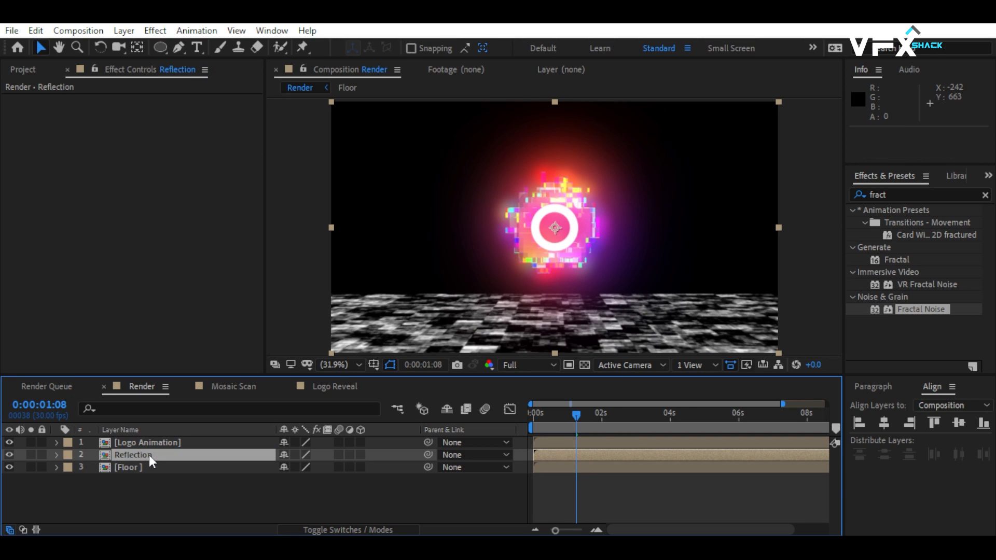
Flip the Reflection layer vertically and move it straight down to a Y position of 960.
right_click(148, 456)
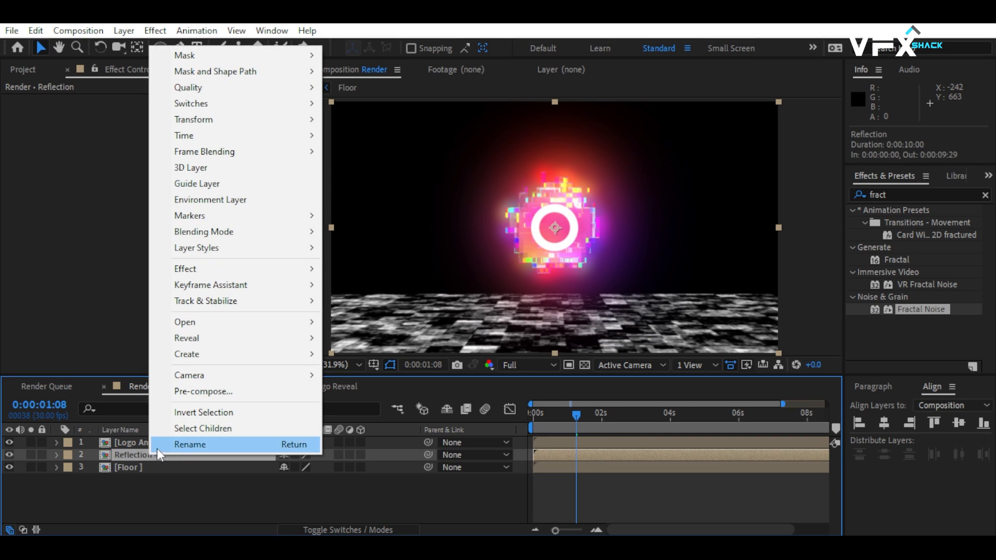
mouse_move(233, 119)
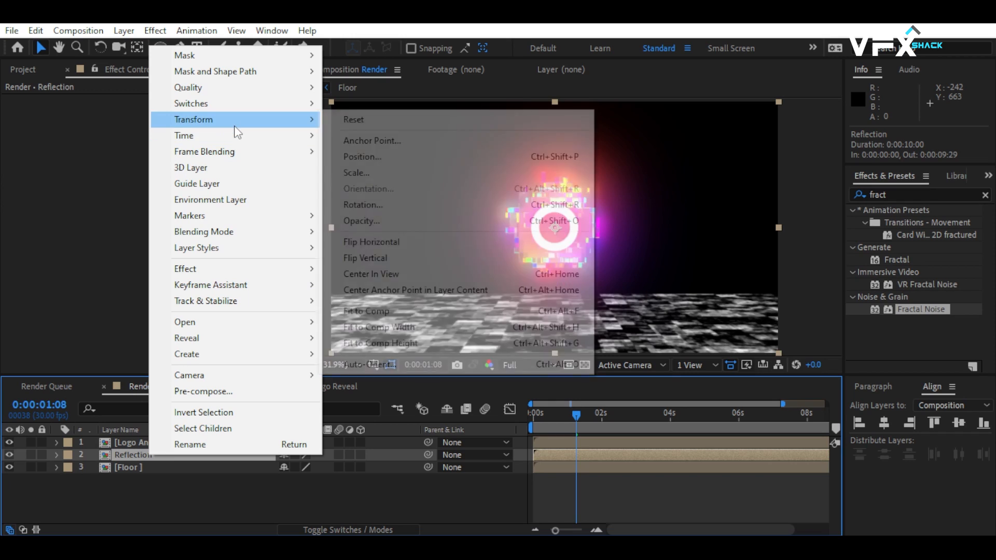
left_click(379, 258)
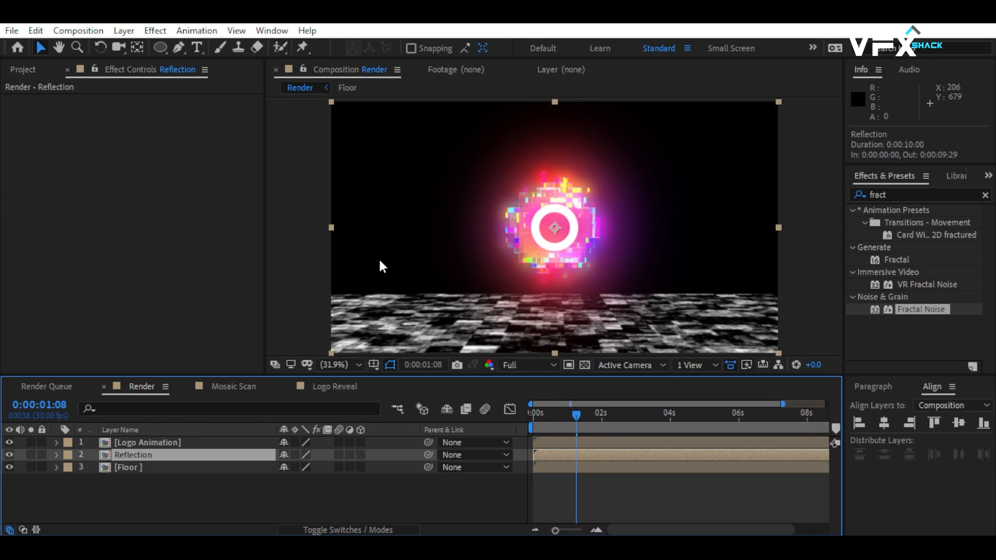
key("shift+Down")
key("shift+Down")
key("shift+Down")
key("shift+Down")
key("shift+Down")
key("shift+Down")
key("shift+Down")
key("shift+Down")
key("shift+Down")
key("shift+Down")
key("shift+Down")
key("shift+Down")
key("shift+Down")
key("shift+Down")
key("shift+Down")
key("shift+Down")
key("shift+Down")
key("shift+Down")
key("shift+Down")
key("shift+Down")
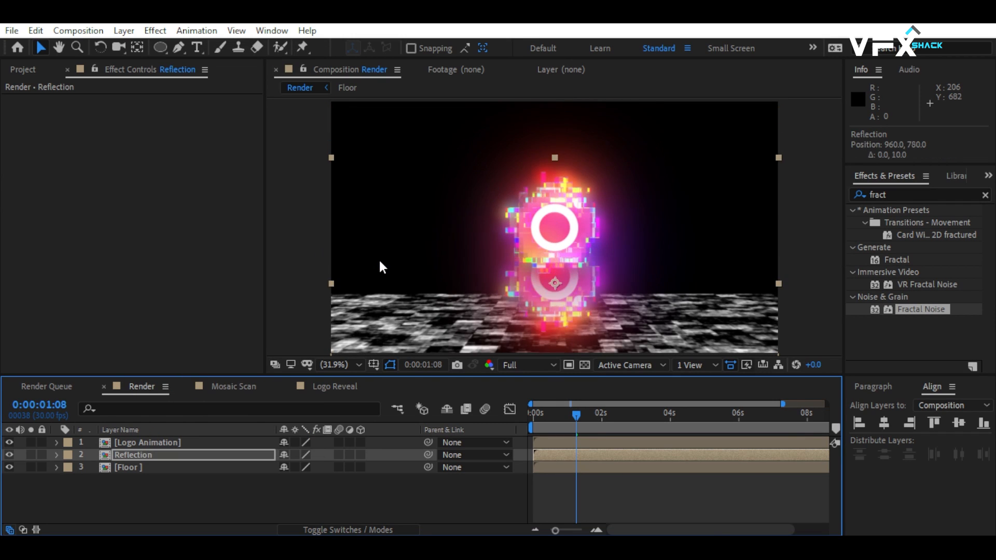
key("shift+Down")
key("shift+Down")
key("shift+Down")
key("shift+Down")
key("shift+Down")
key("shift+Down")
key("shift+Down")
key("shift+Down")
key("shift+Down")
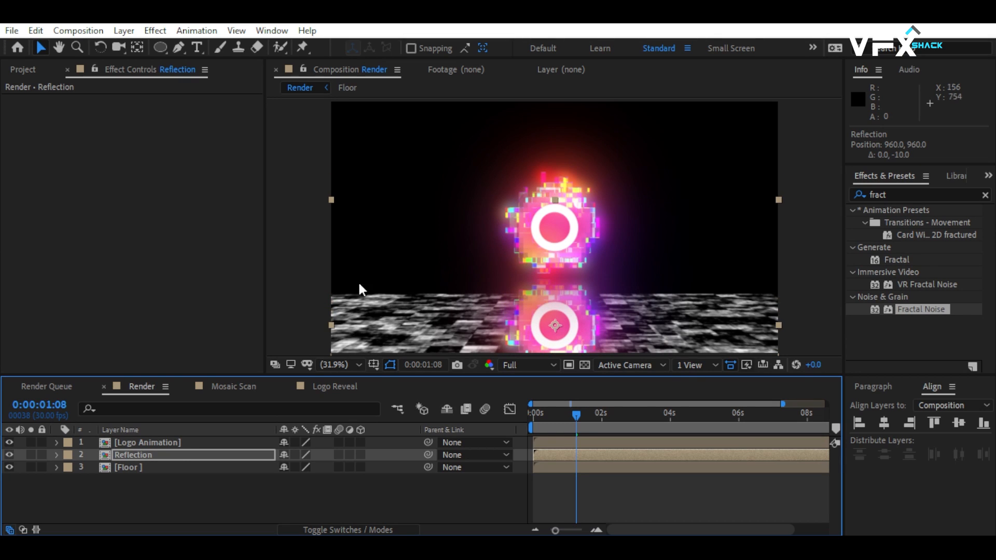
Set the Reflection layer's Opacity to 75% and its Scale to 100, -50% with unlinked proportions.
left_click(177, 457)
key("s")
key("shift+t")
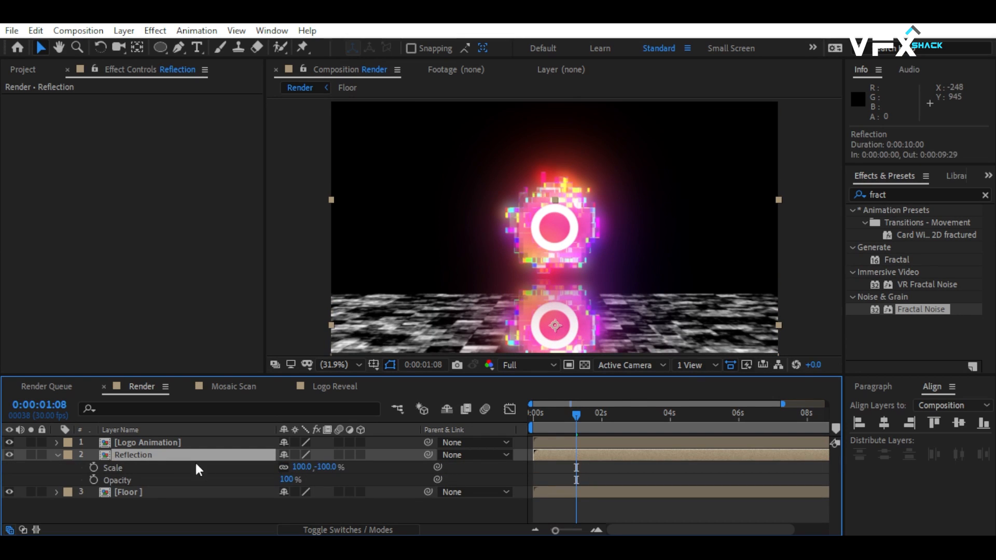
left_click(286, 480)
key("Return")
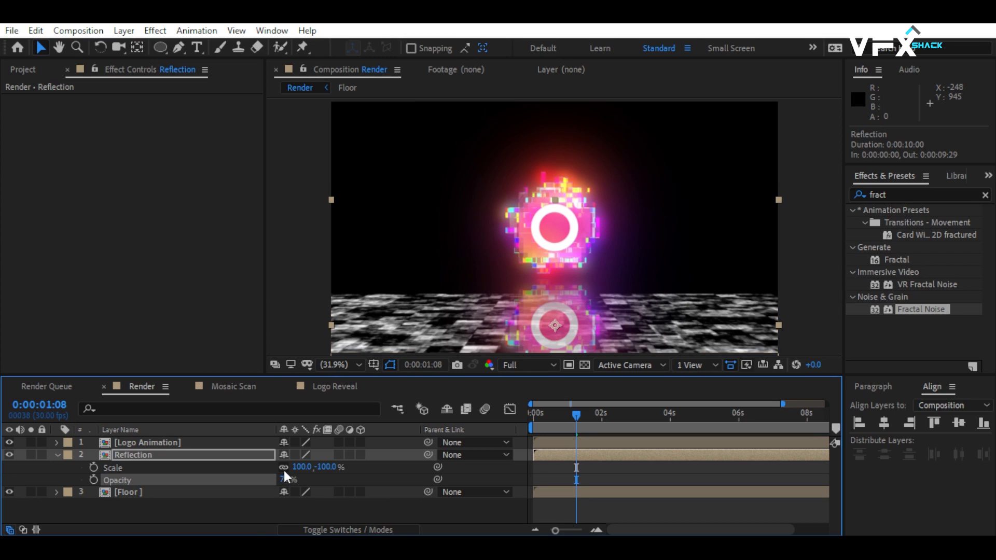
left_click(320, 470)
type("-")
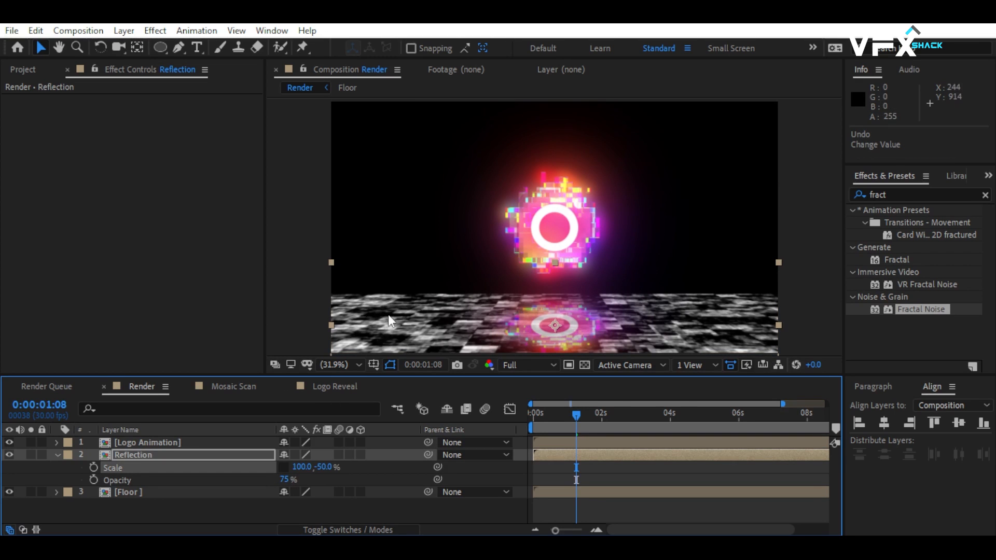
left_click(57, 455)
Hide the Floor layer and add an adjustment layer between Logo Animation and Reflection.
left_click(115, 467)
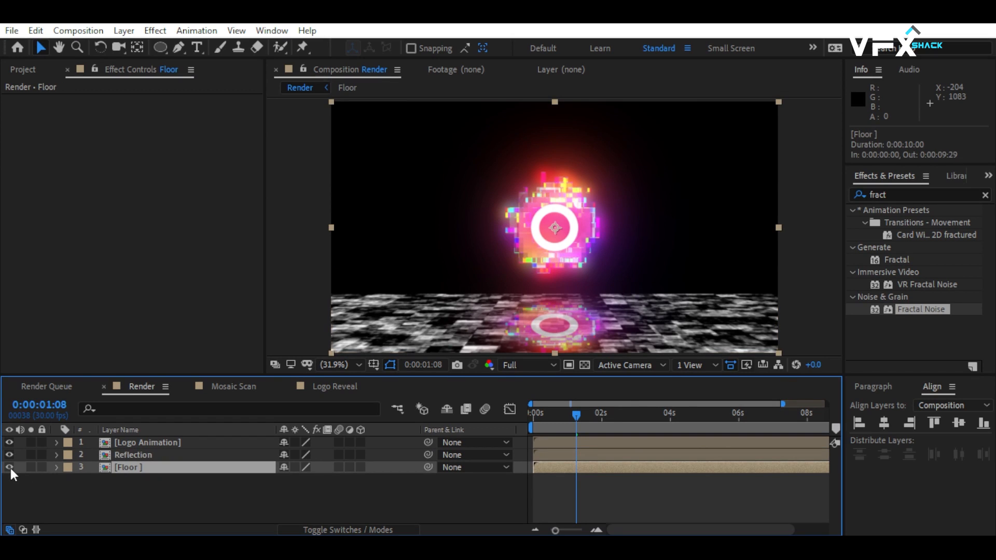
left_click(9, 467)
left_click(130, 479)
right_click(226, 481)
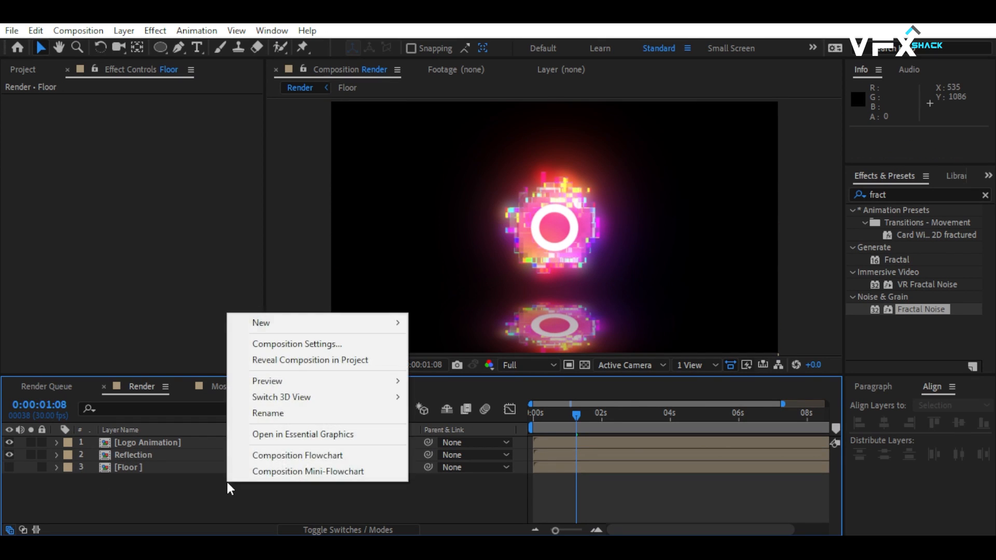
mouse_move(395, 324)
left_click(446, 440)
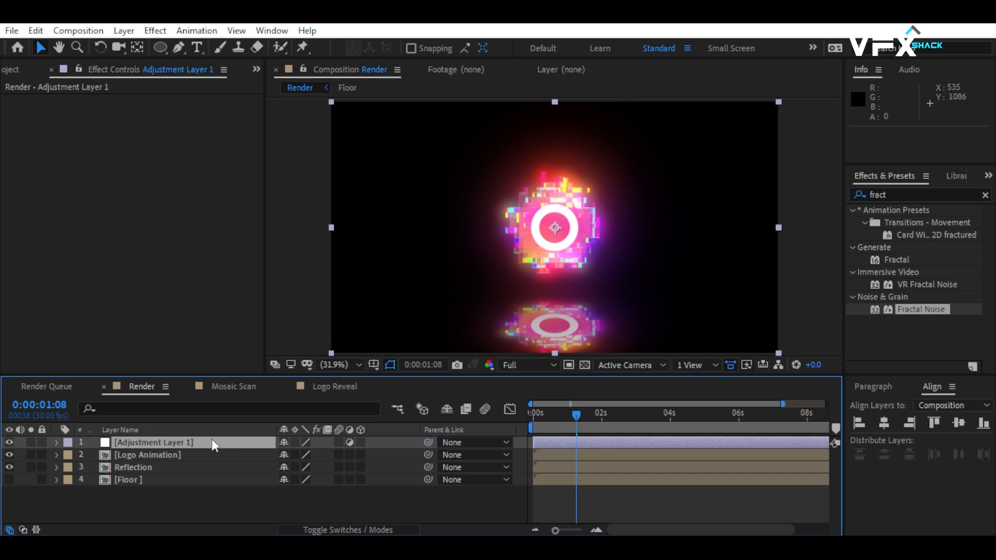
left_click_drag(151, 438, 146, 460)
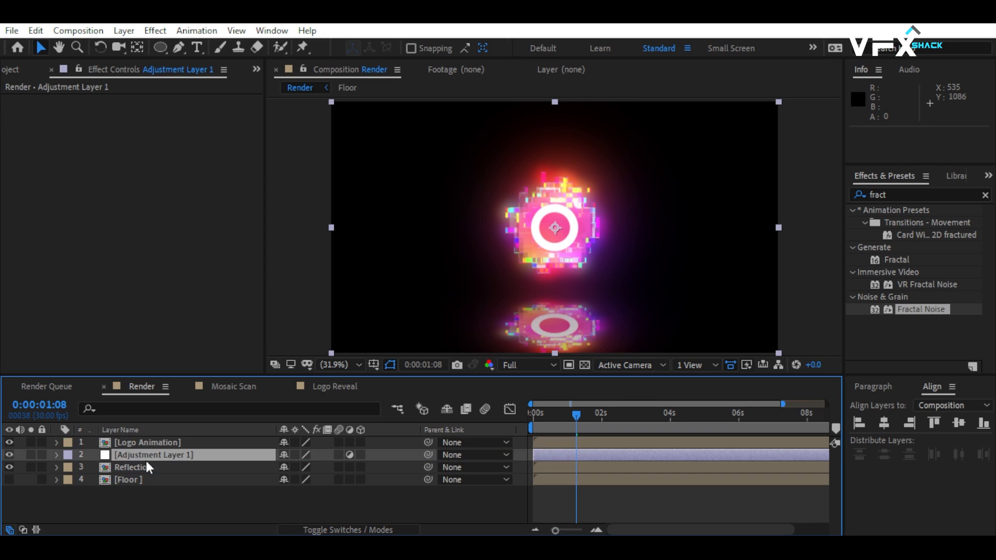
Apply the Compound Blur effect to Adjustment Layer 1.
left_click(919, 195)
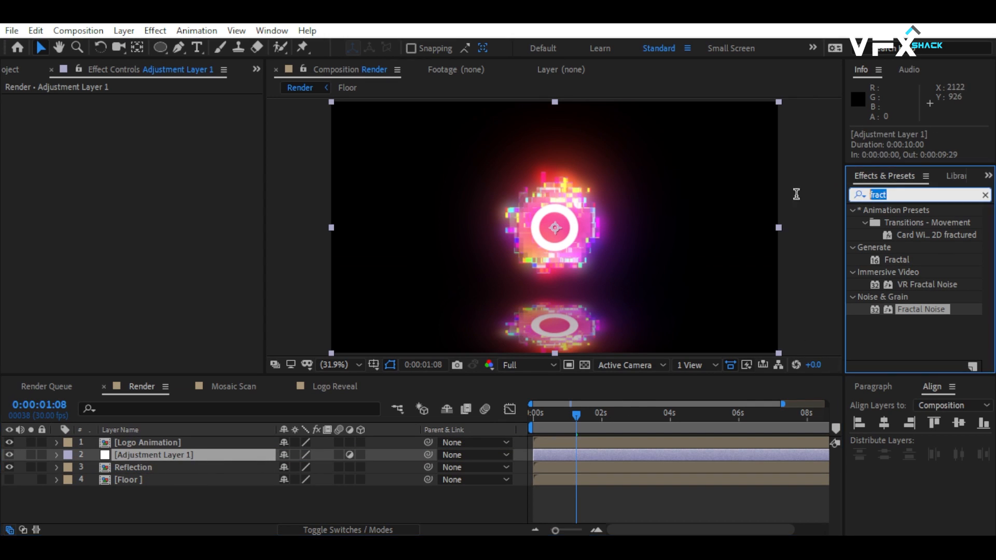
type("compo")
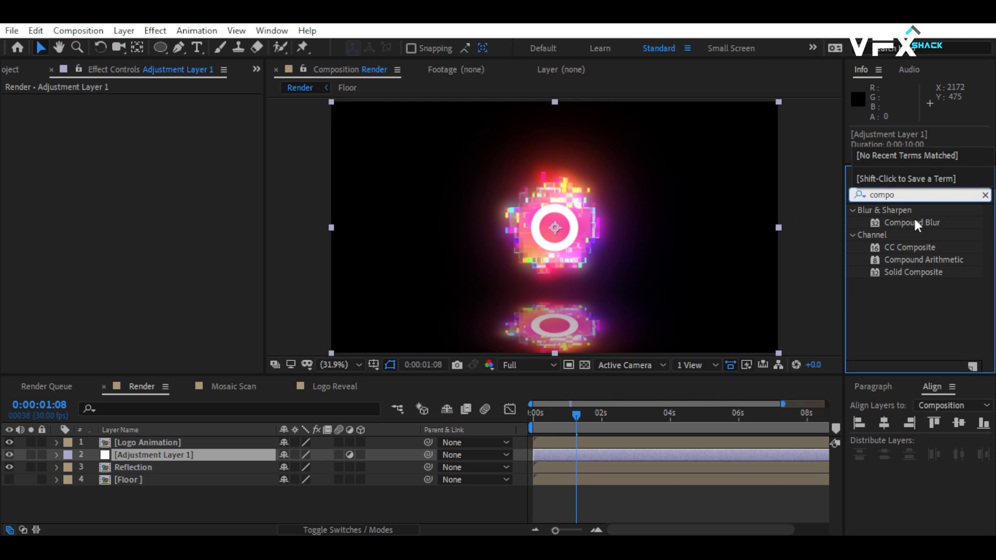
left_click_drag(915, 220, 193, 454)
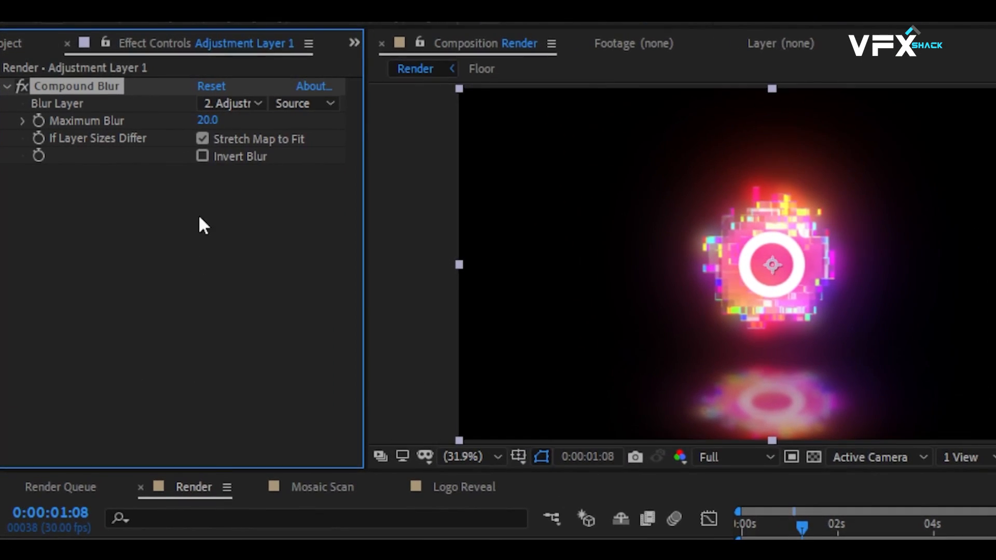
Set the Compound Blur's Blur Layer to Floor and its Maximum Blur to 100.
left_click(220, 104)
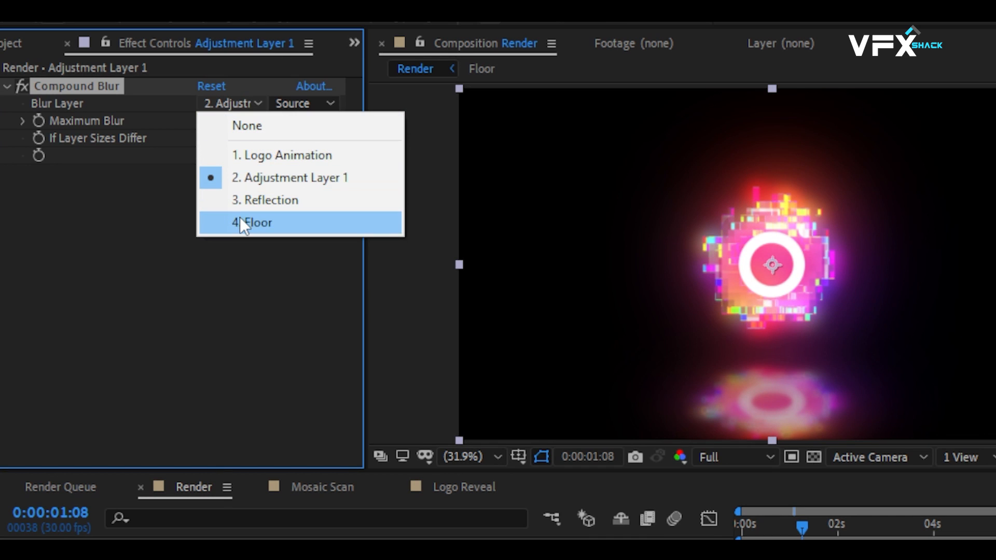
left_click(239, 217)
left_click(205, 115)
type("1")
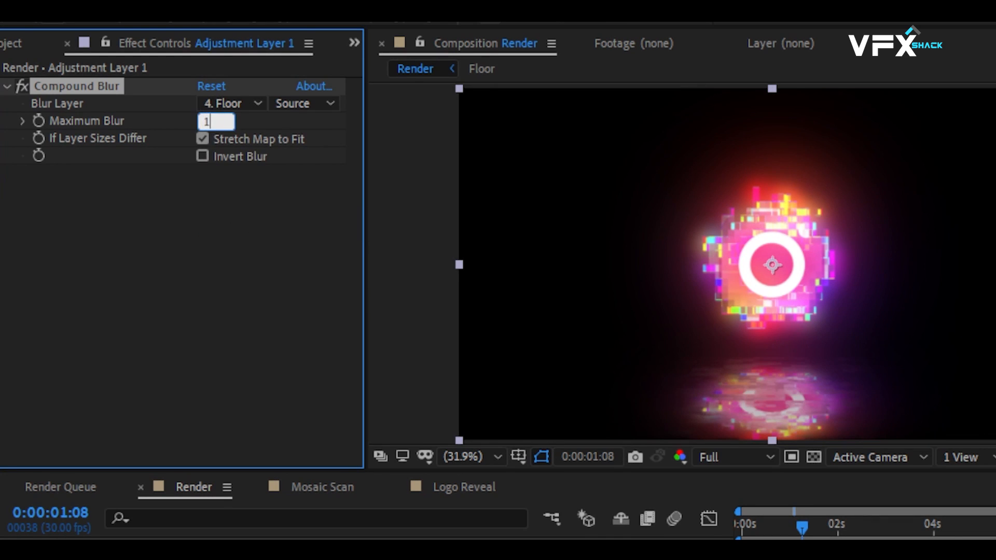
type("00")
key("Return")
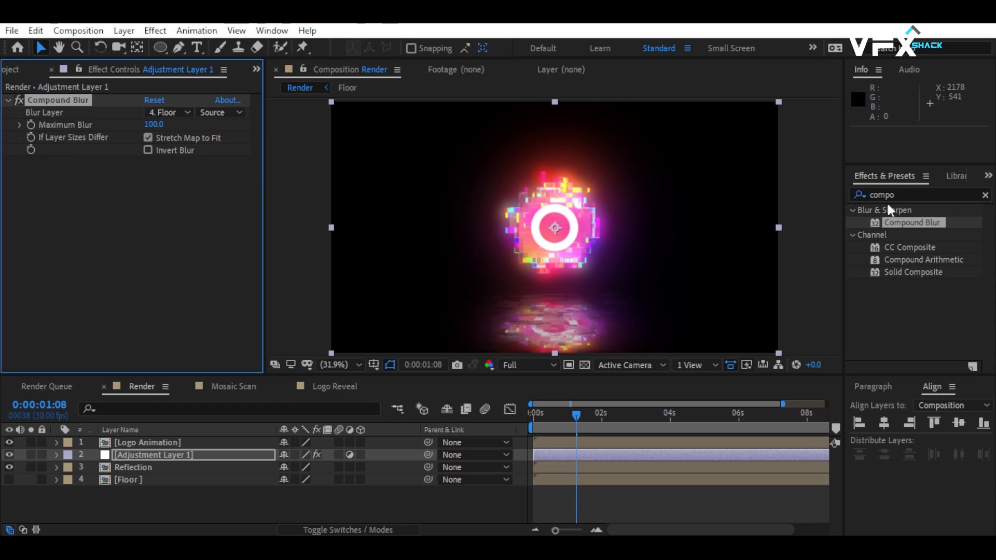
Add CC Glass below Compound Blur on the adjustment layer and use Floor as its Bump Map.
left_click(888, 196)
type("cc gl")
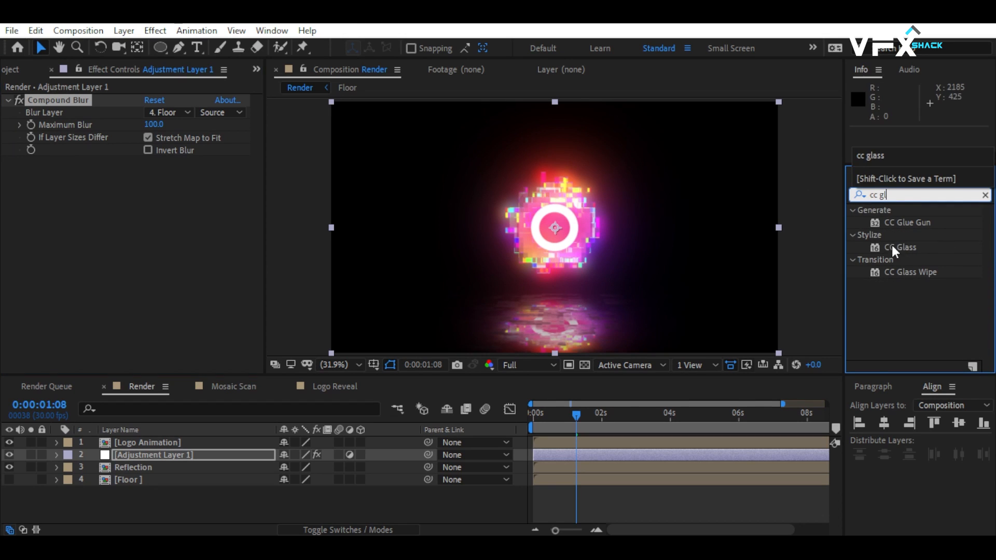
left_click_drag(892, 245, 97, 239)
left_click(19, 174)
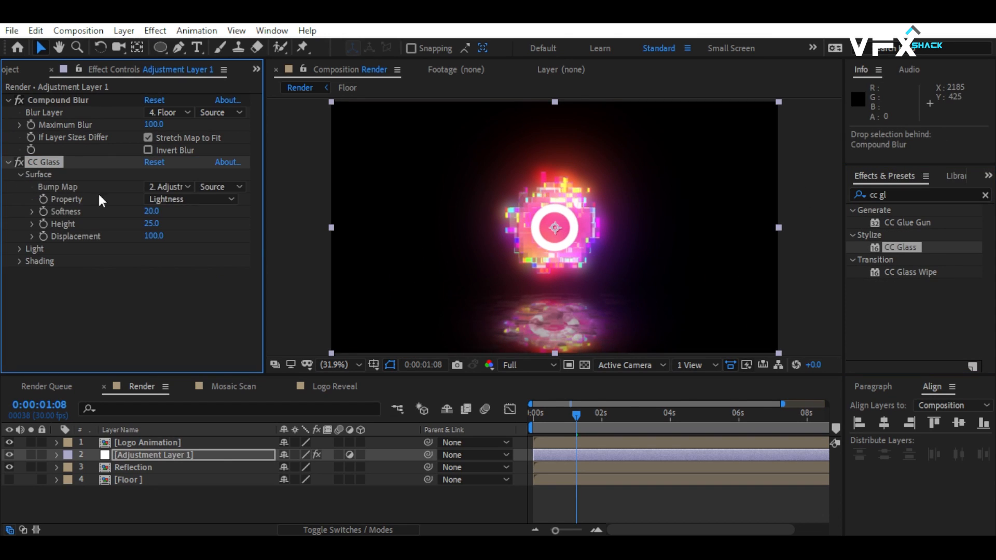
left_click(167, 186)
left_click(182, 272)
Set the CC Glass surface to Softness 0, Height 15 and Displacement 50, and collapse both effects.
key("slash")
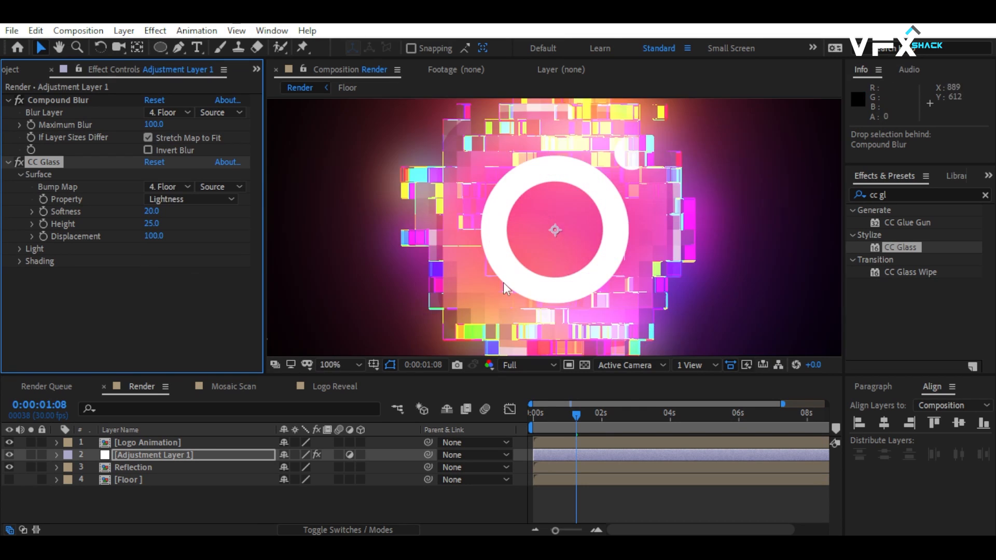
left_click_drag(501, 332, 482, 84)
scroll(511, 192, "down", 1)
left_click_drag(514, 202, 513, 262)
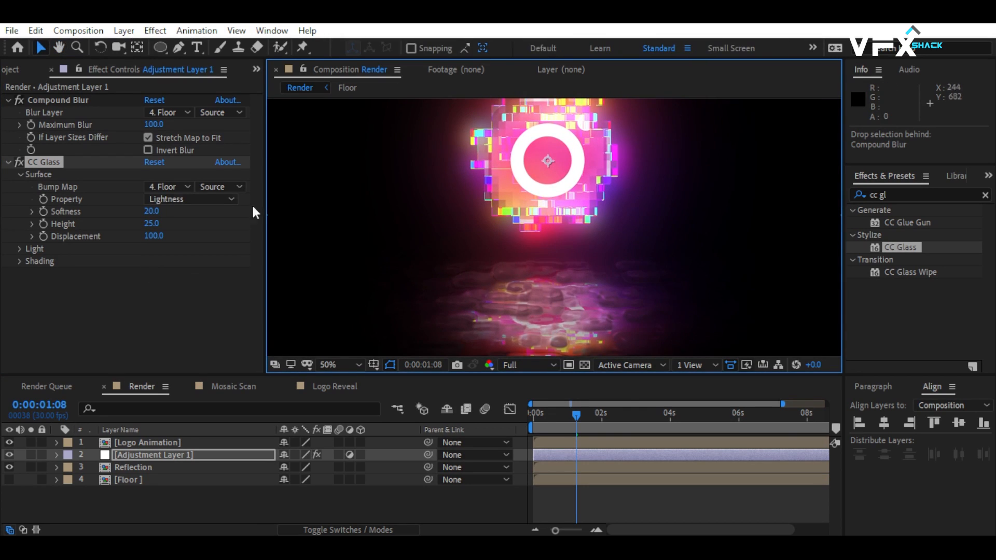
left_click(152, 211)
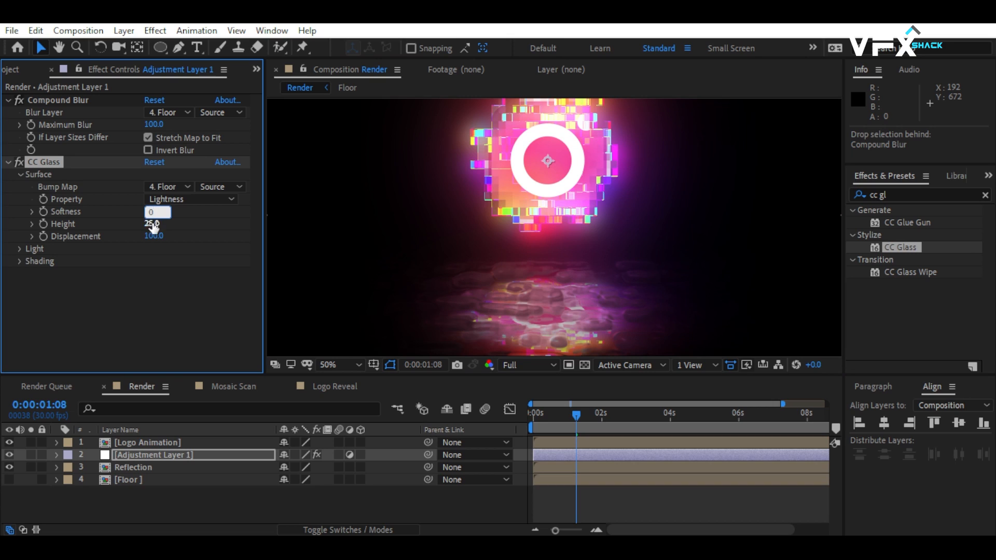
left_click(151, 226)
type("15")
key("Return")
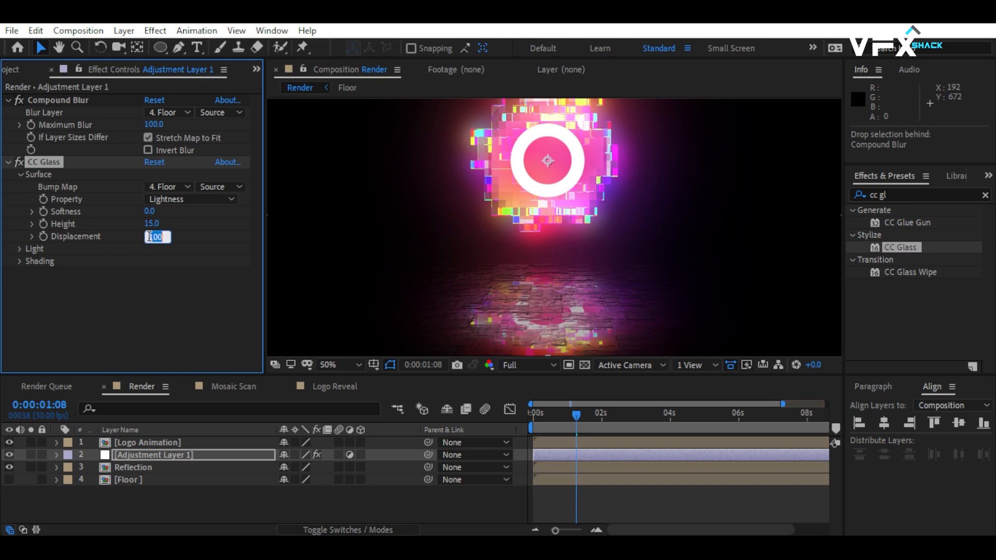
type("50")
key("Return")
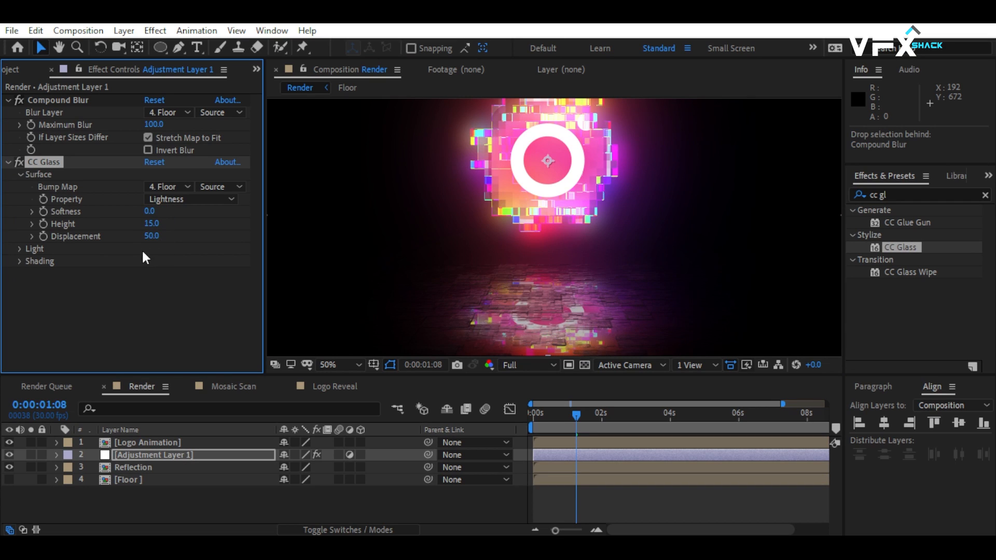
left_click(9, 163)
left_click(9, 101)
left_click(171, 207)
key("shift+slash")
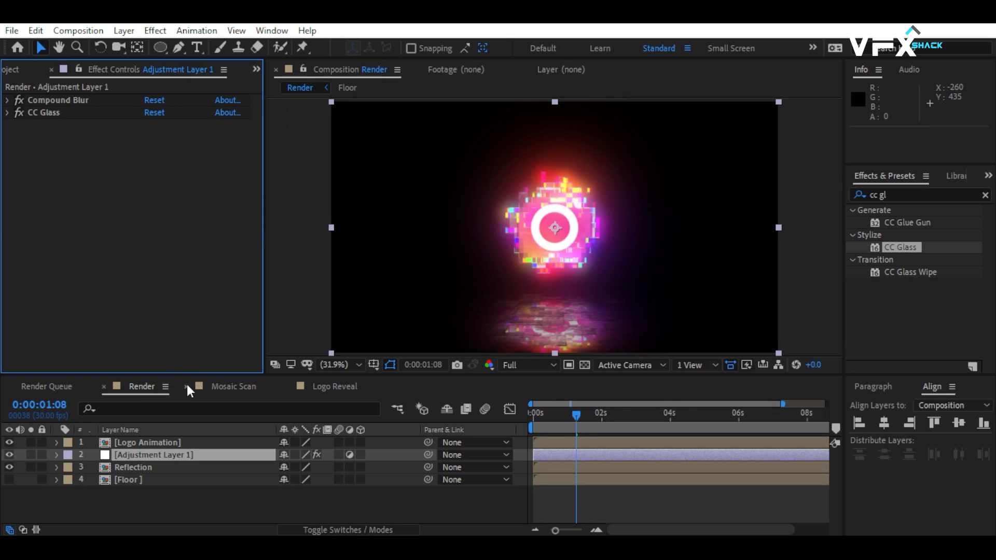
Apply the Directional Blur effect to the Reflection layer.
left_click(903, 198)
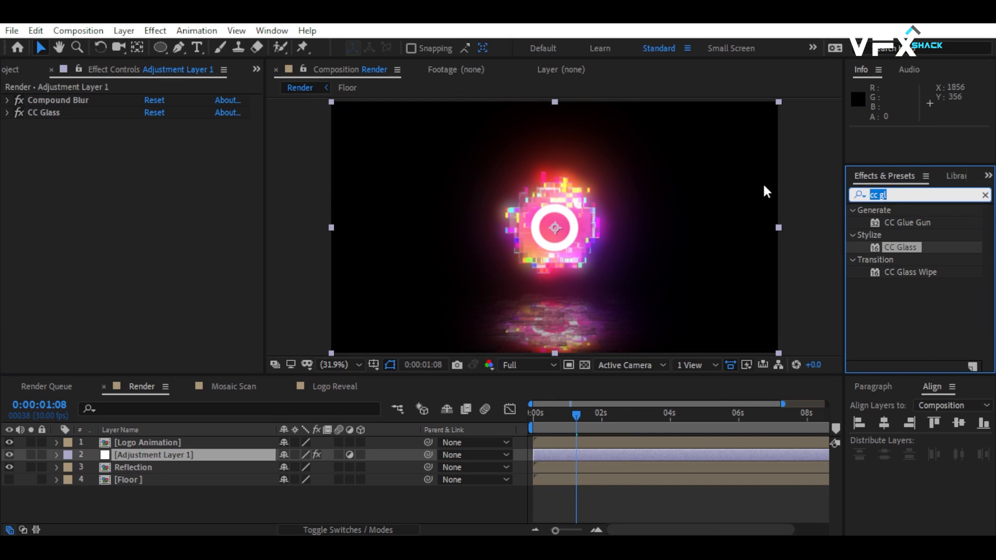
type("direction")
left_click_drag(913, 223, 148, 468)
scroll(589, 305, "up", 3)
left_click_drag(588, 305, 568, 258)
Set the Reflection's Directional Blur to a Direction of 90° and a Blur Length of 50.
left_click(165, 112)
type("90")
key("Return")
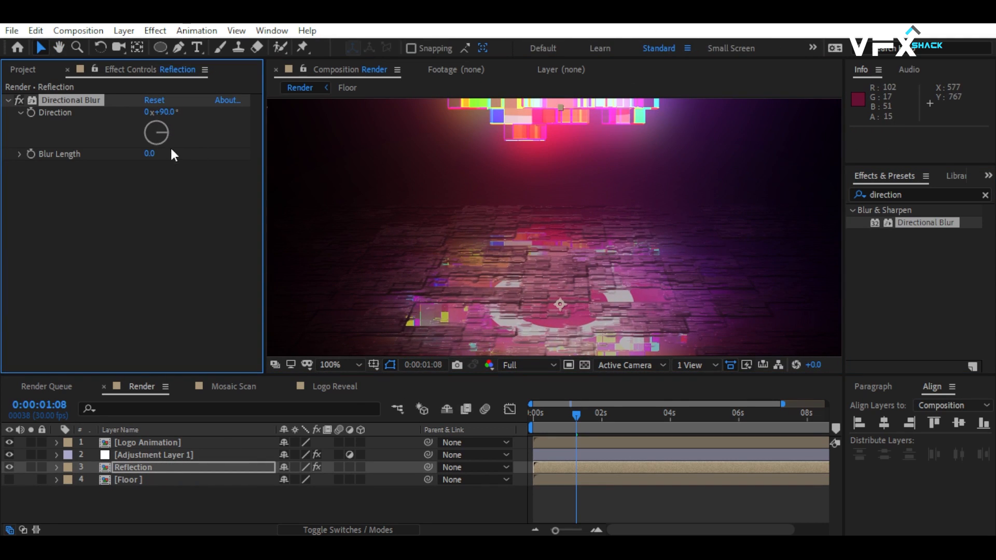
left_click(149, 154)
type("50")
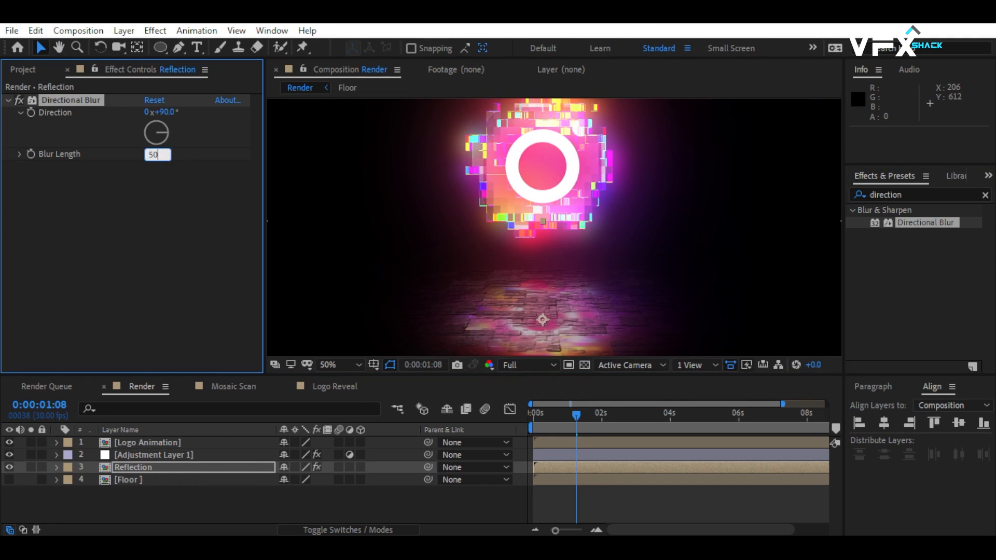
key("Return")
scroll(441, 207, "down", 2)
key("shift+slash")
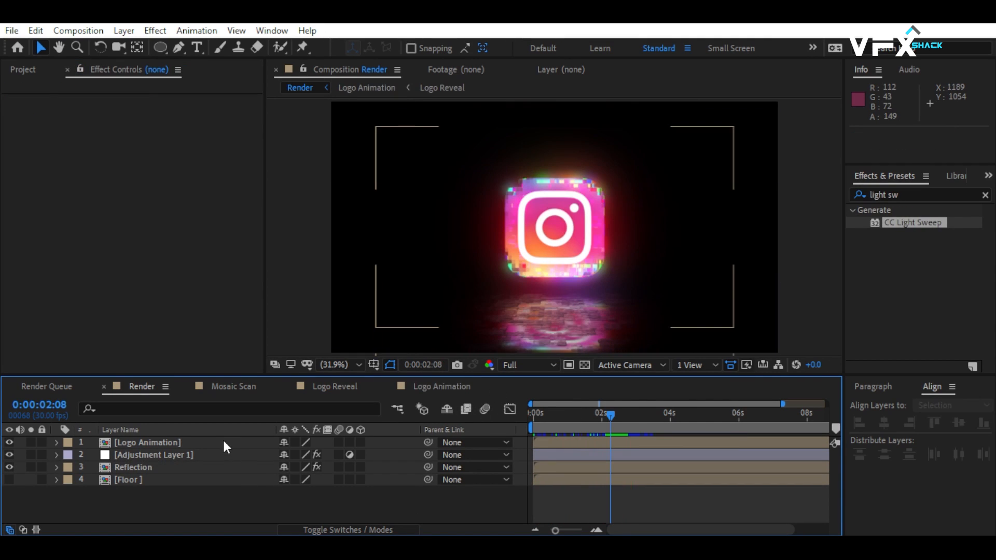
Make the Logo Animation and Reflection layers 3D.
left_click(223, 446)
left_click(361, 442)
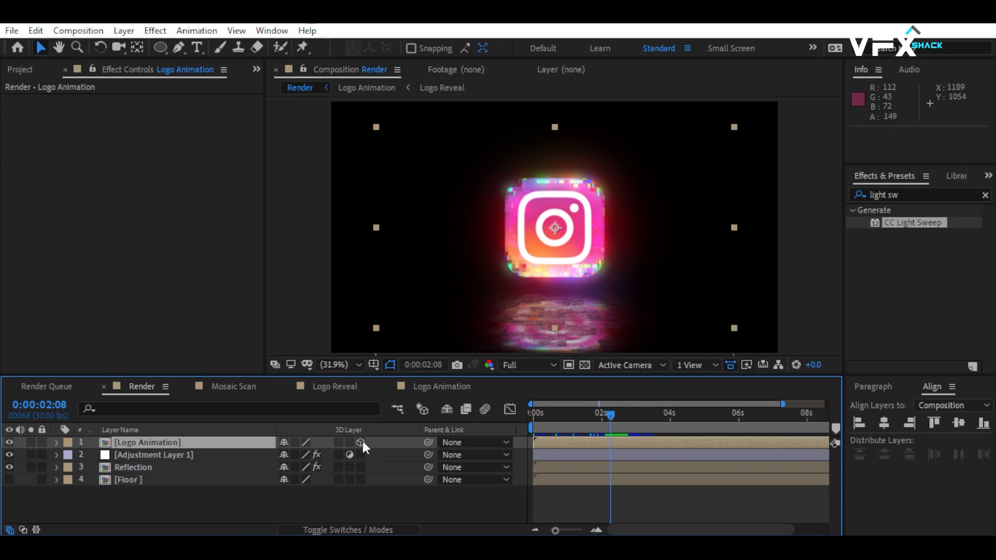
left_click(360, 466)
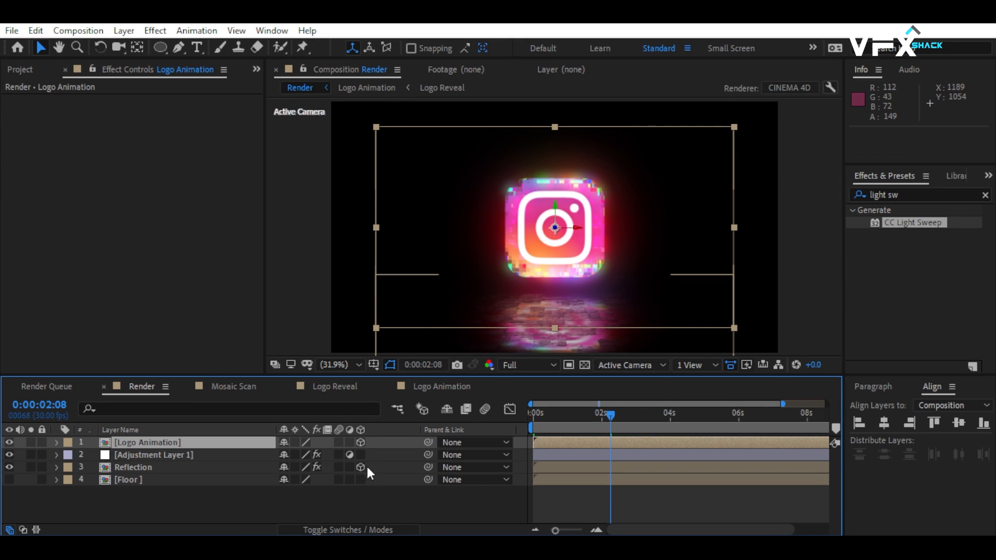
Add a two-node camera with the 28mm preset to the Render composition.
right_click(385, 497)
mouse_move(463, 342)
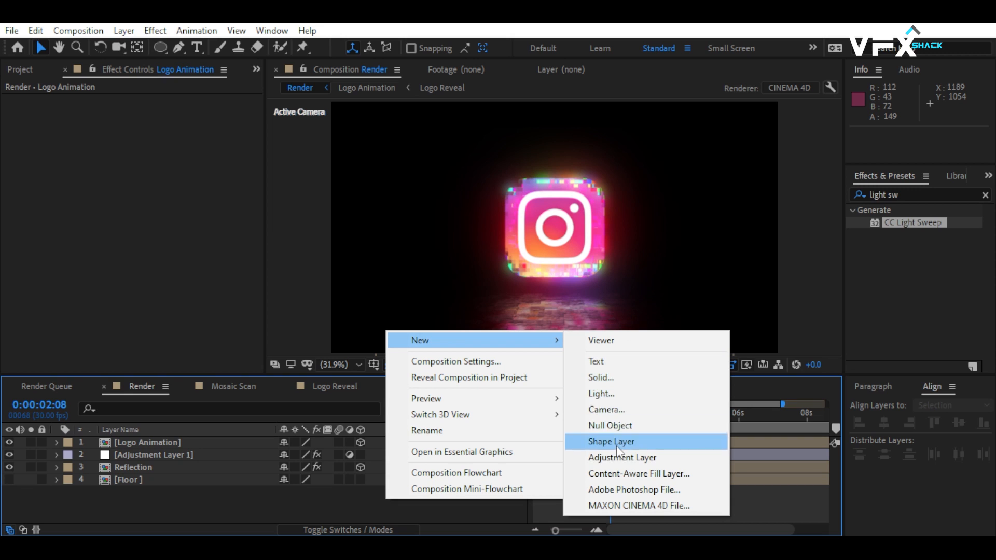
left_click(606, 409)
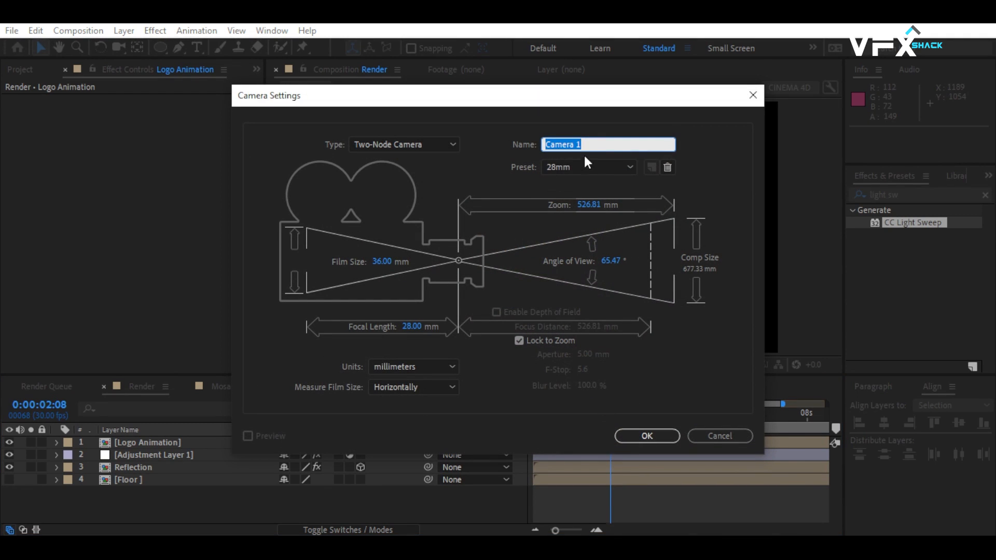
left_click(649, 433)
Keyframe the camera's Position at the start of the composition and set its Z position to -1200 at 4 seconds.
key("Home")
key("p")
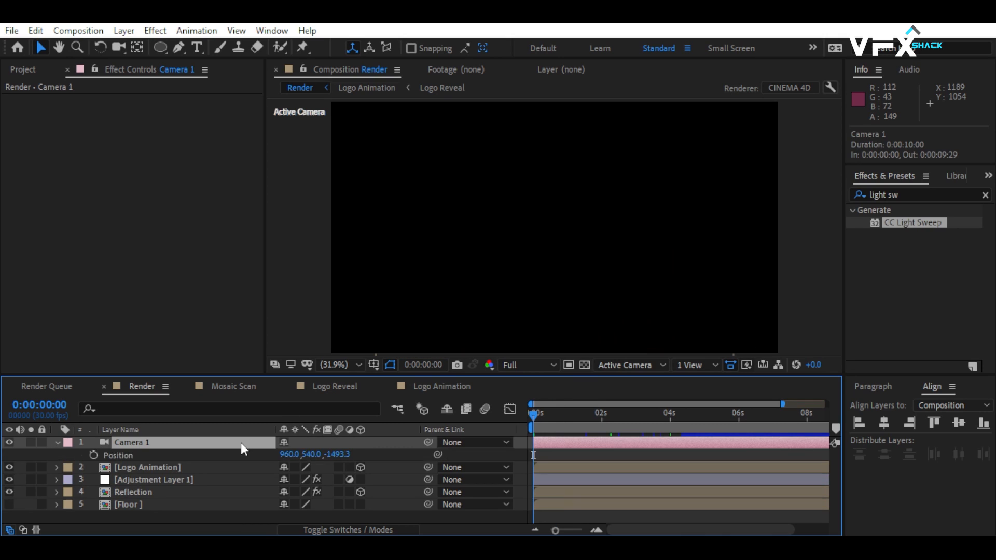
left_click(94, 455)
left_click_drag(652, 425, 671, 425)
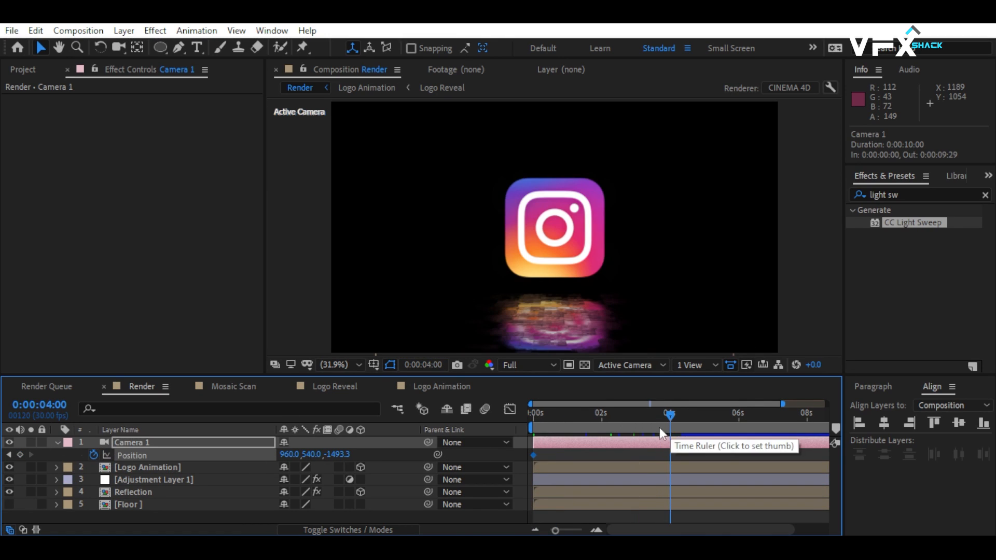
left_click(329, 454)
type("-1200")
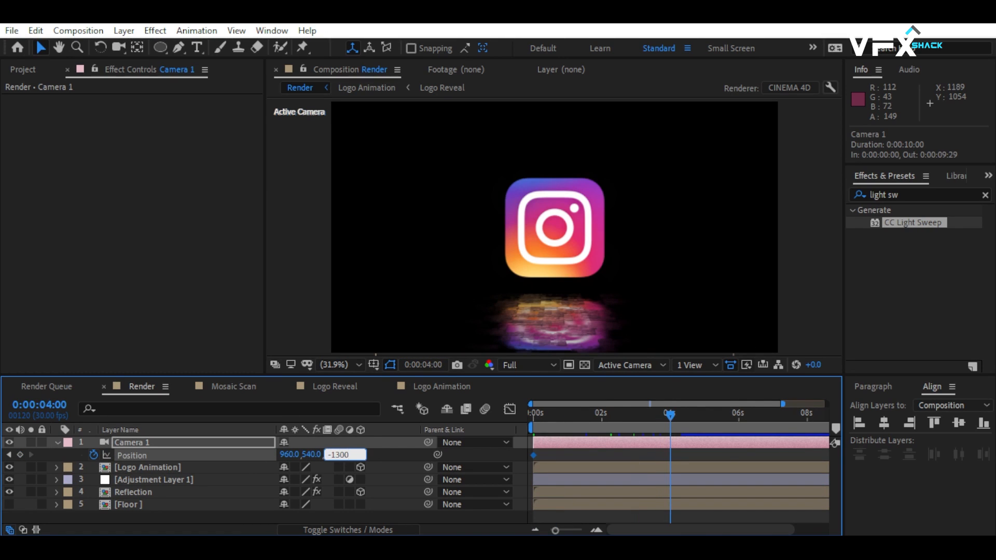
key("Return")
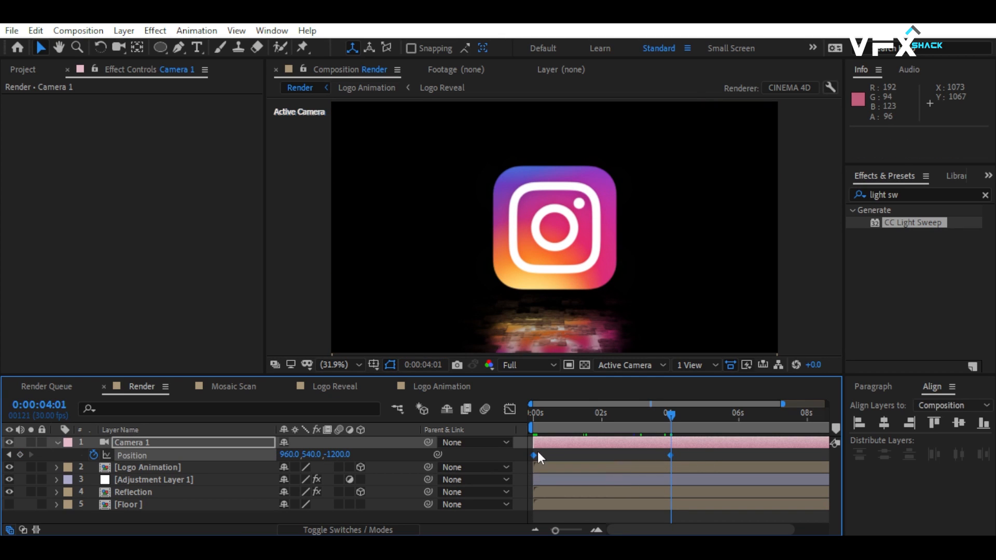
Apply Easy Ease to both camera Position keyframes.
right_click(534, 455)
mouse_move(602, 444)
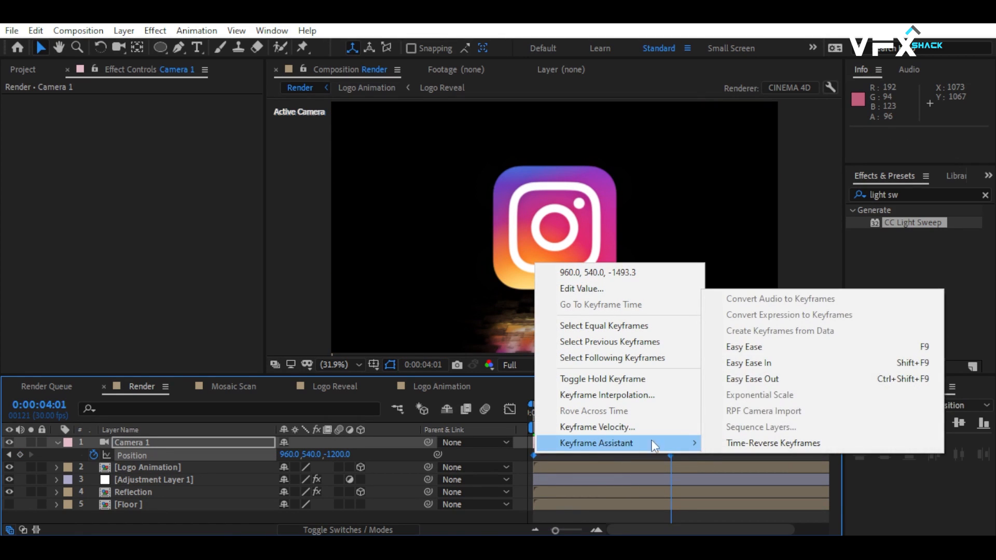
left_click(755, 346)
Preview the eased camera move from the start of the composition.
left_click_drag(663, 411, 626, 418)
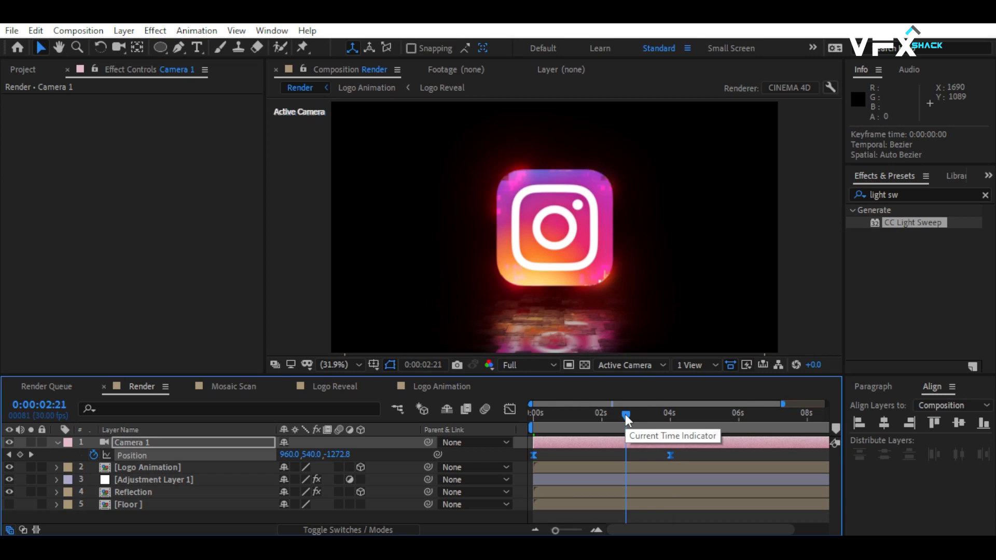
left_click(530, 417)
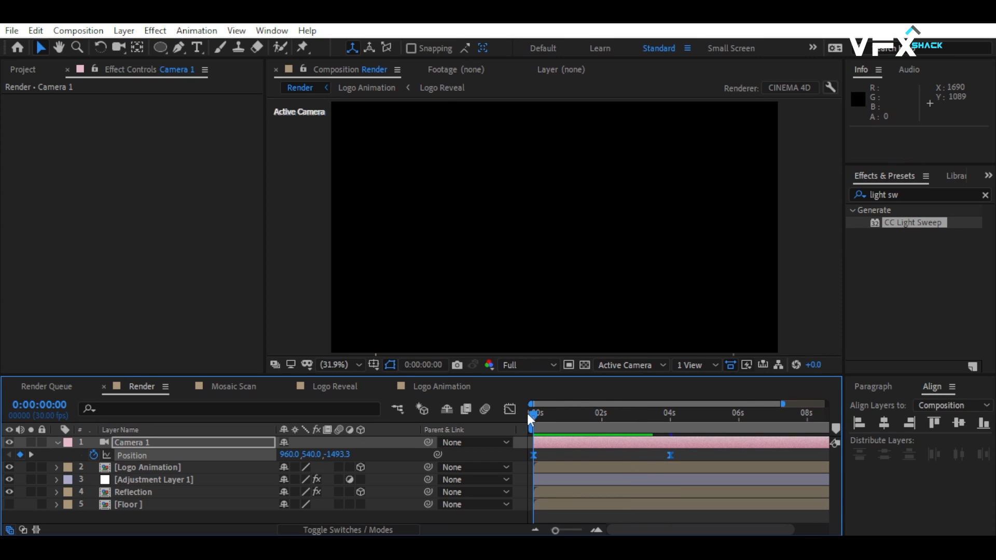
key("space")
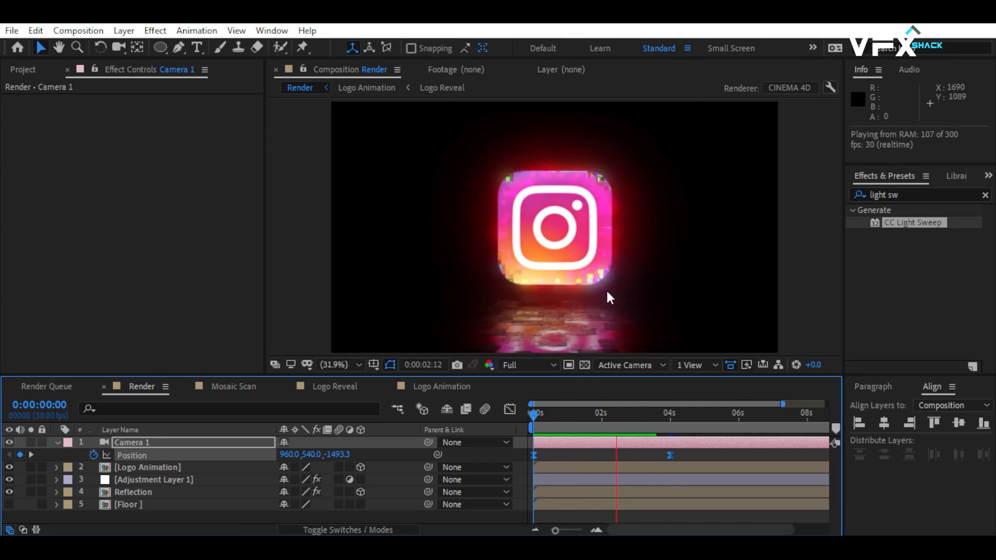
key("space")
Check the Floor composition, enable Collapse Transformations on the Floor layer in Render, and preview the animation from the start.
double_click(148, 502)
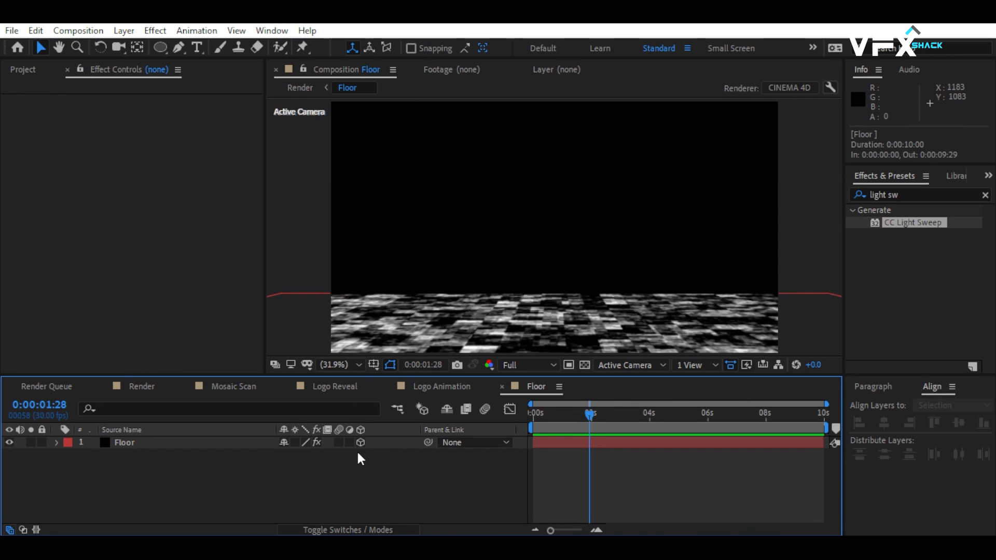
left_click(139, 387)
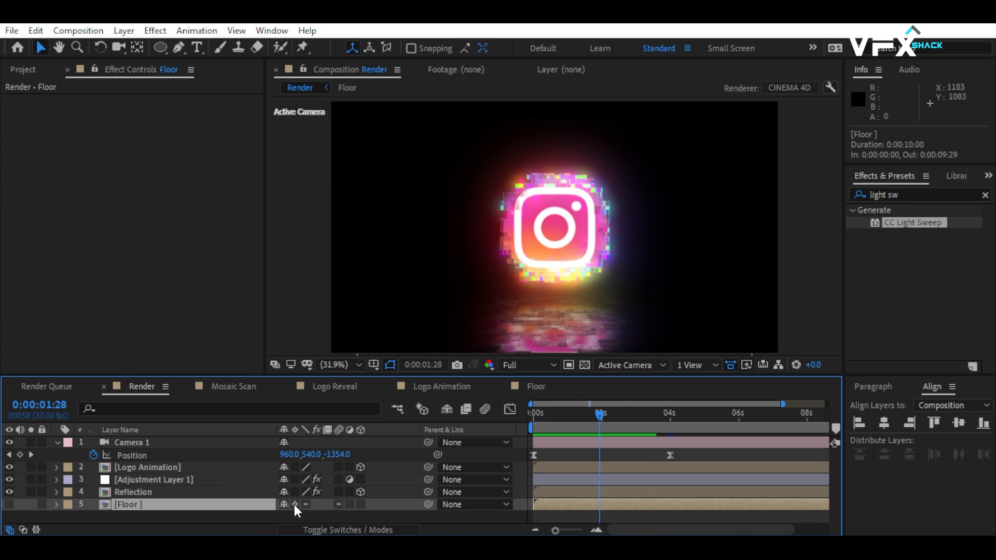
left_click_drag(579, 415, 465, 434)
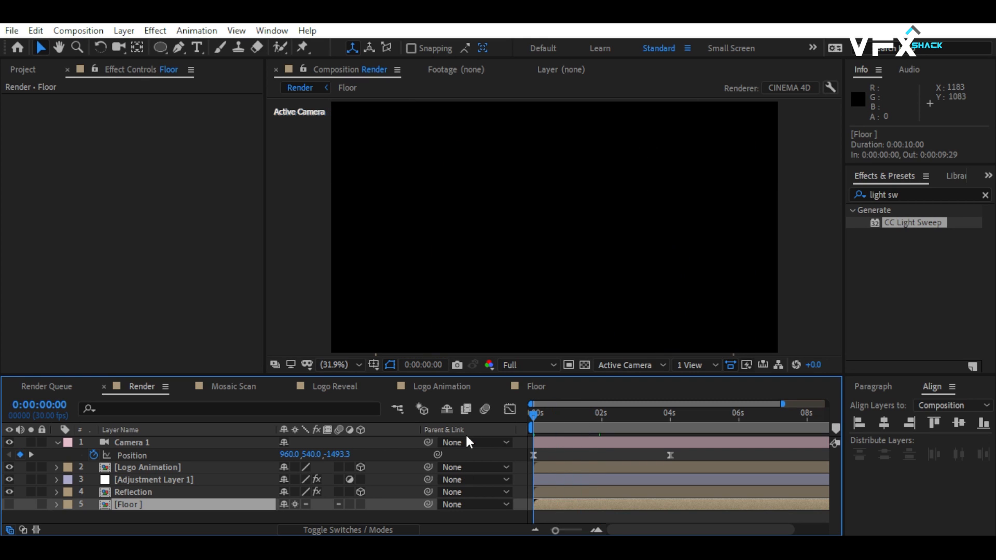
key("space")
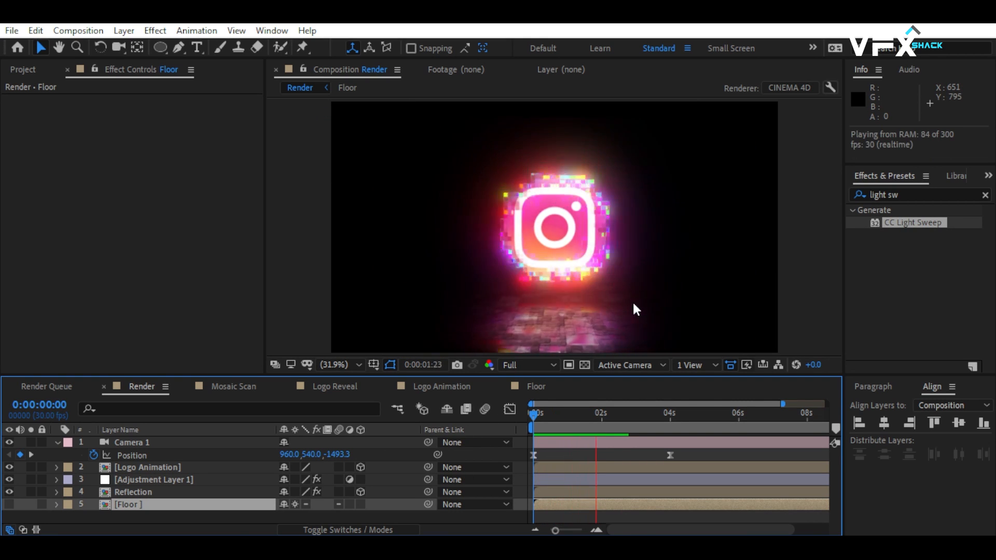